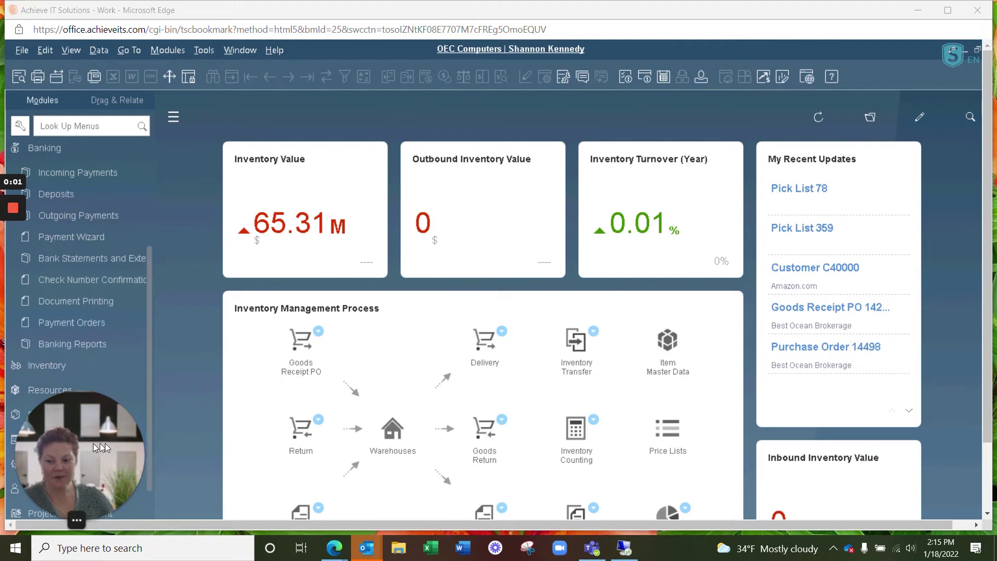
Expand Banking and its Incoming Payments folder in the Modules pane.
{"action": "left_click_drag", "start_coordinate": [93, 444], "coordinate": [880, 422]}
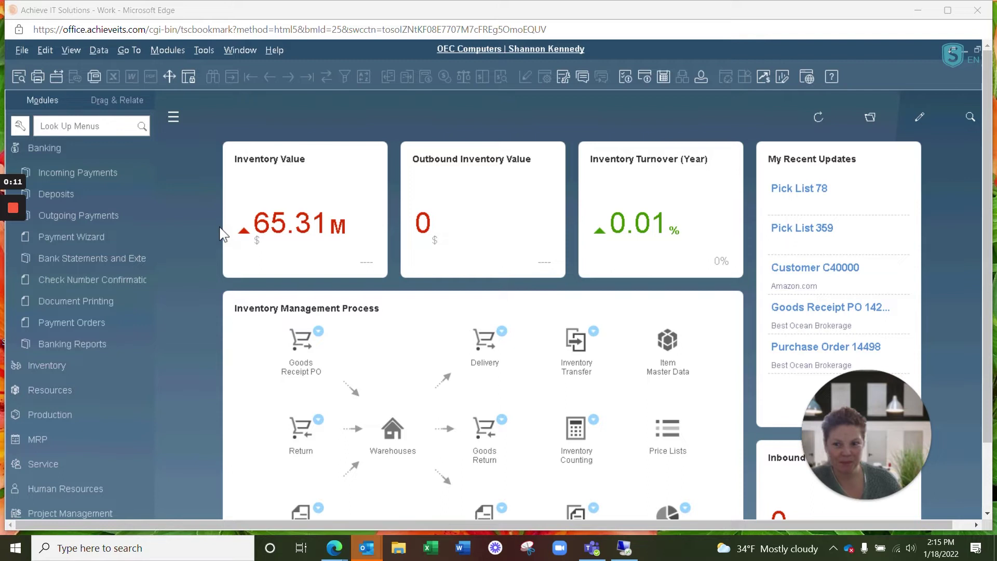
{"action": "left_click", "coordinate": [33, 143]}
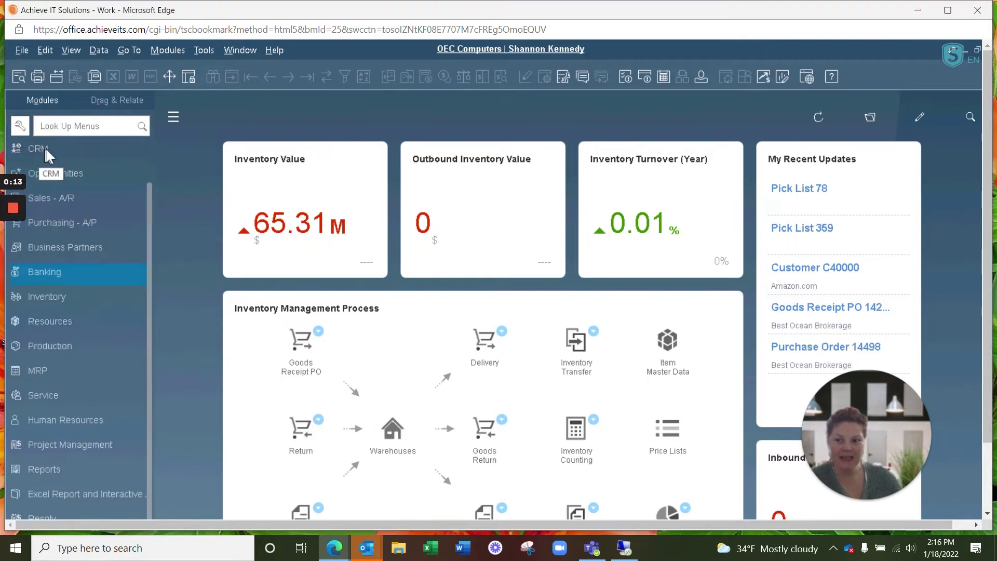
{"action": "scroll", "coordinate": [49, 155], "scroll_direction": "up", "scroll_amount": 1}
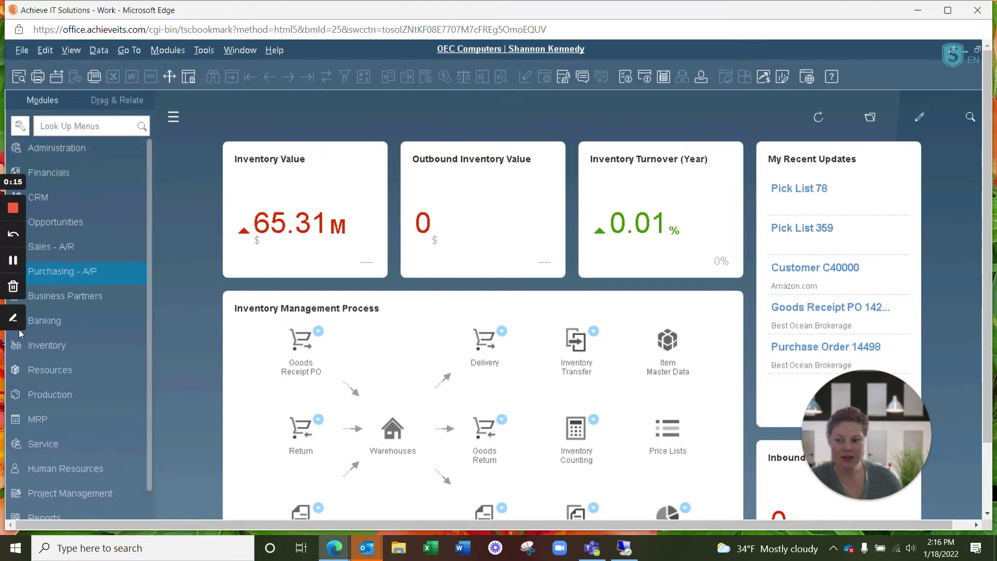
{"action": "left_click", "coordinate": [59, 318]}
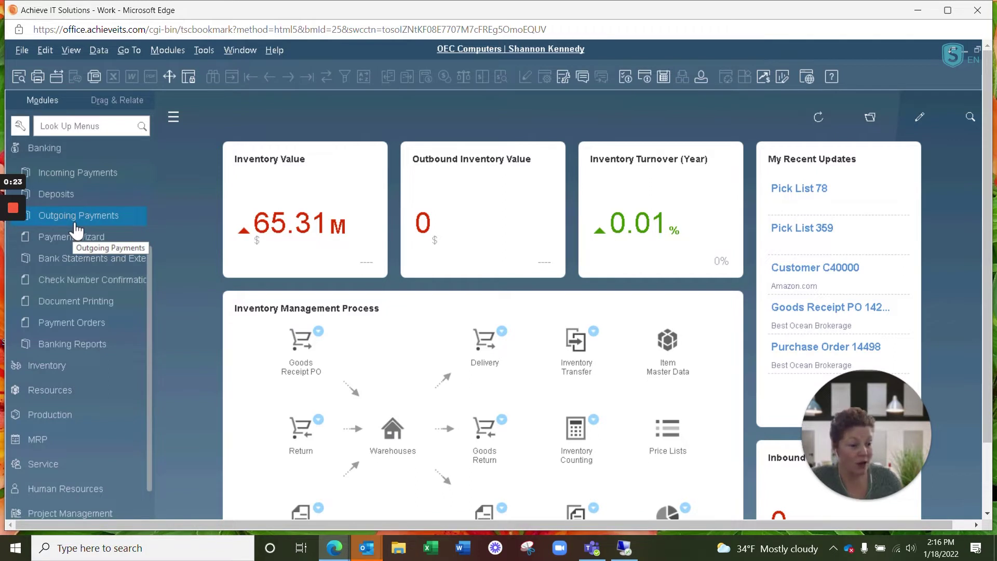
{"action": "left_click", "coordinate": [87, 172]}
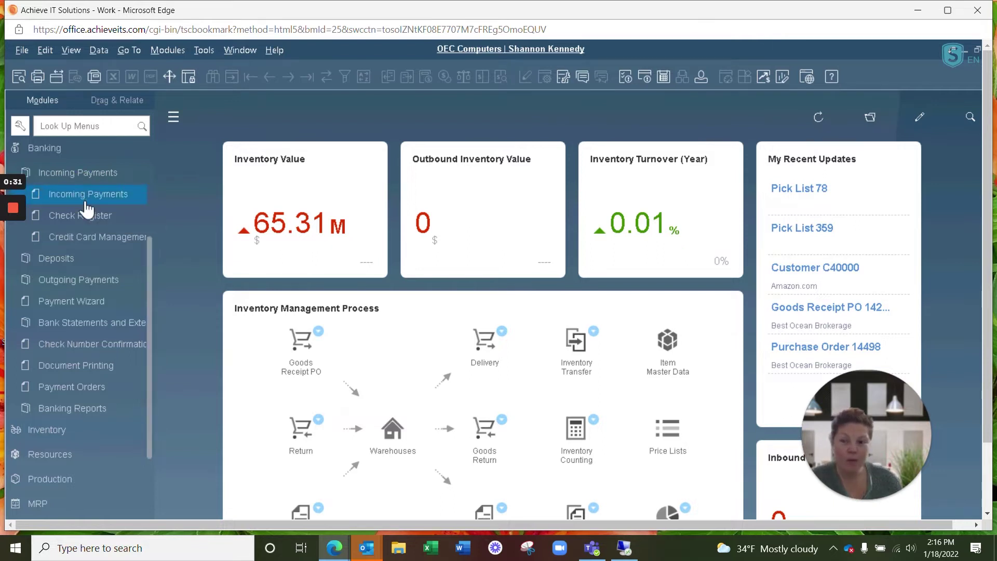
{"action": "left_click", "coordinate": [88, 127]}
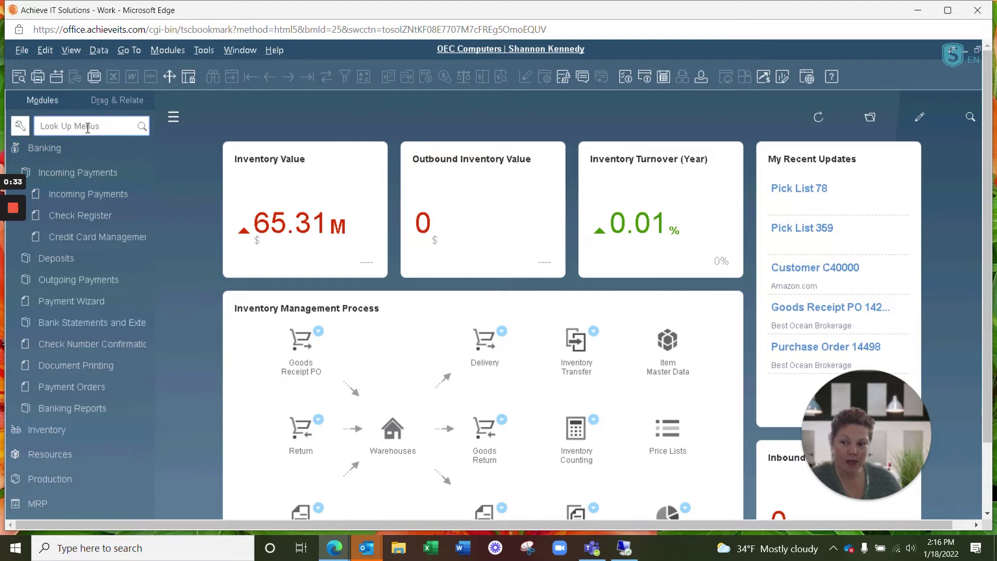
Open a new Incoming Payments form and list business partners from the Code field.
{"action": "left_click", "coordinate": [82, 195]}
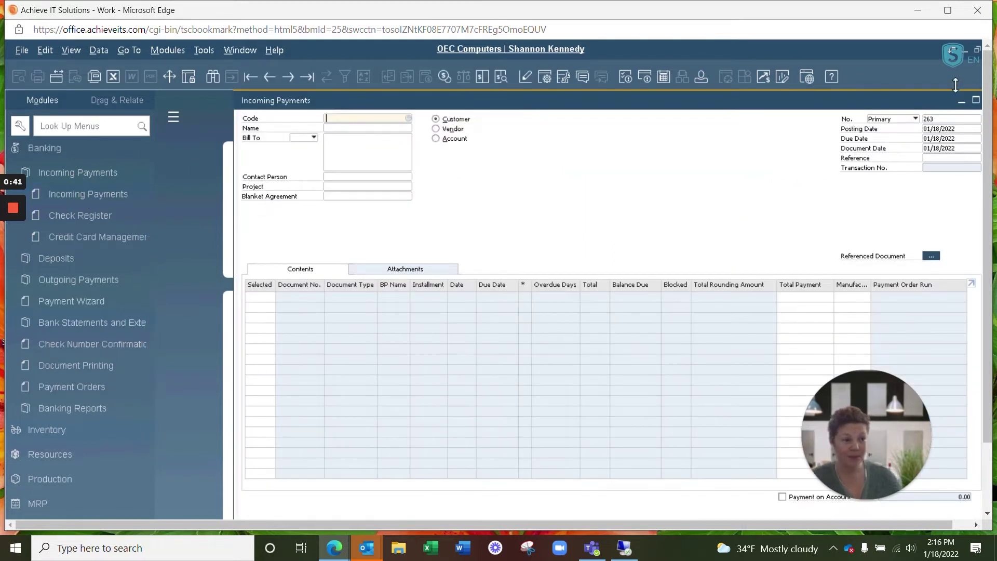
{"action": "left_click_drag", "start_coordinate": [699, 106], "coordinate": [576, 107]}
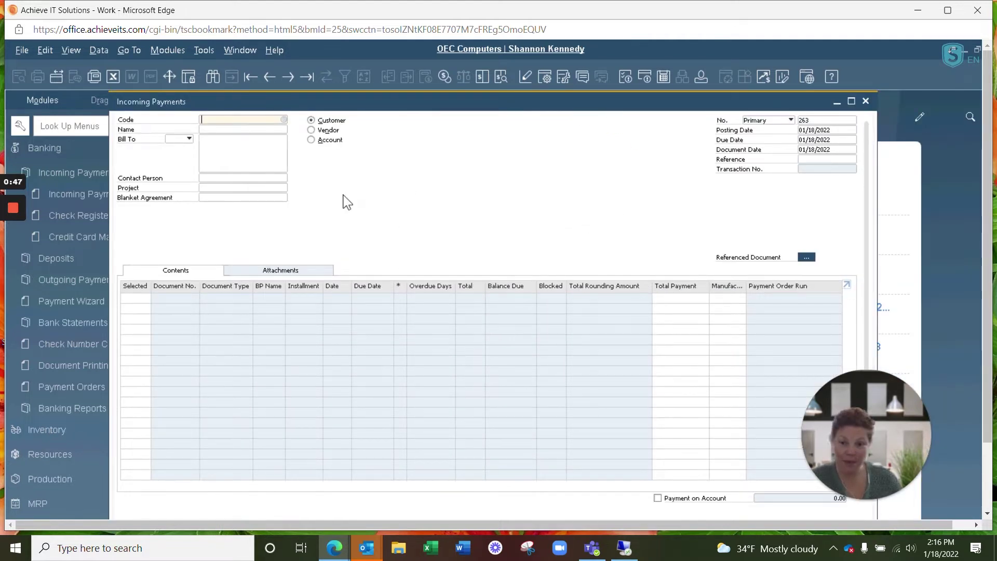
{"action": "left_click", "coordinate": [283, 121]}
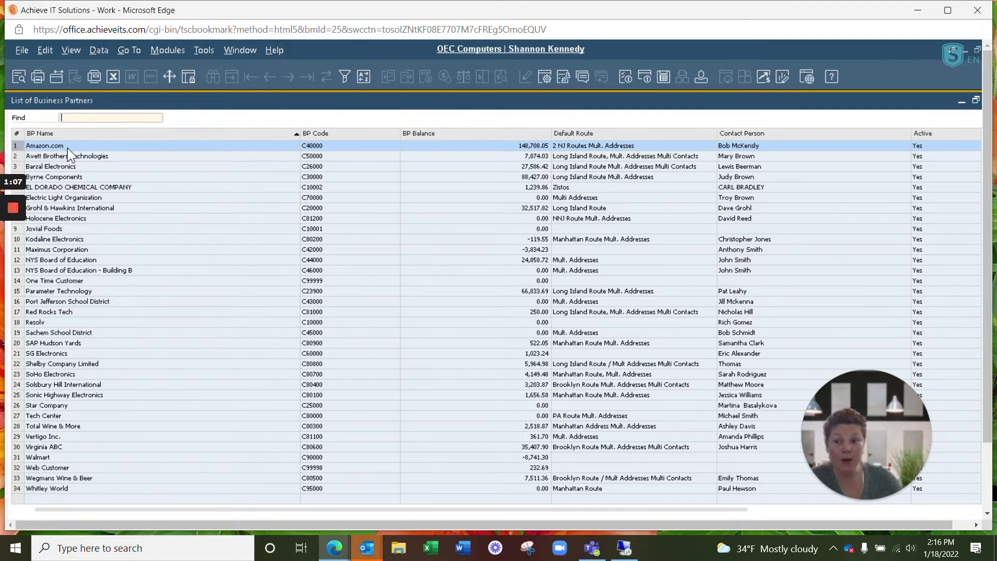
Choose Byrne Components as the customer, loading open invoice 1180 for 88,427.00 $.
{"action": "left_click", "coordinate": [67, 176]}
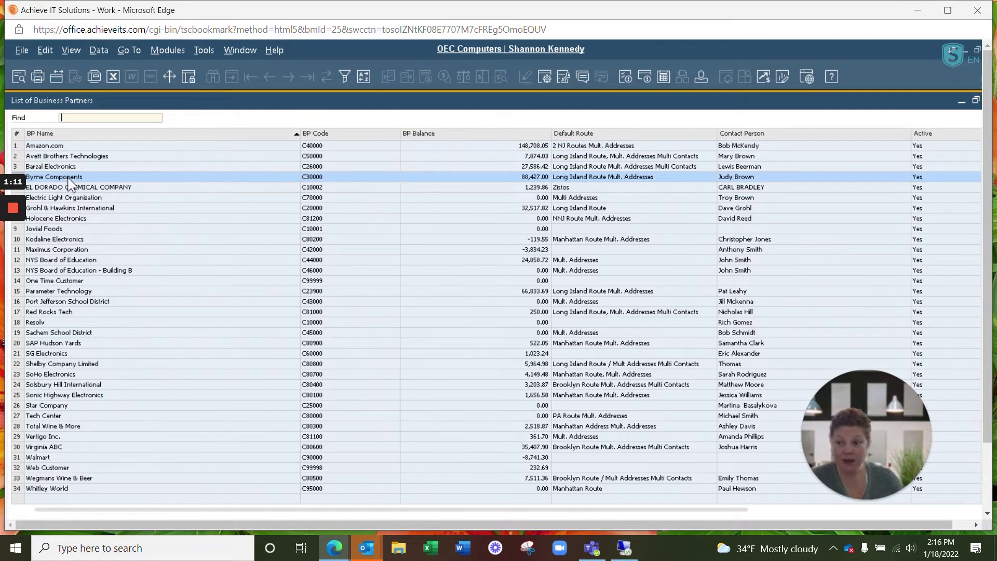
{"action": "double_click", "coordinate": [67, 177]}
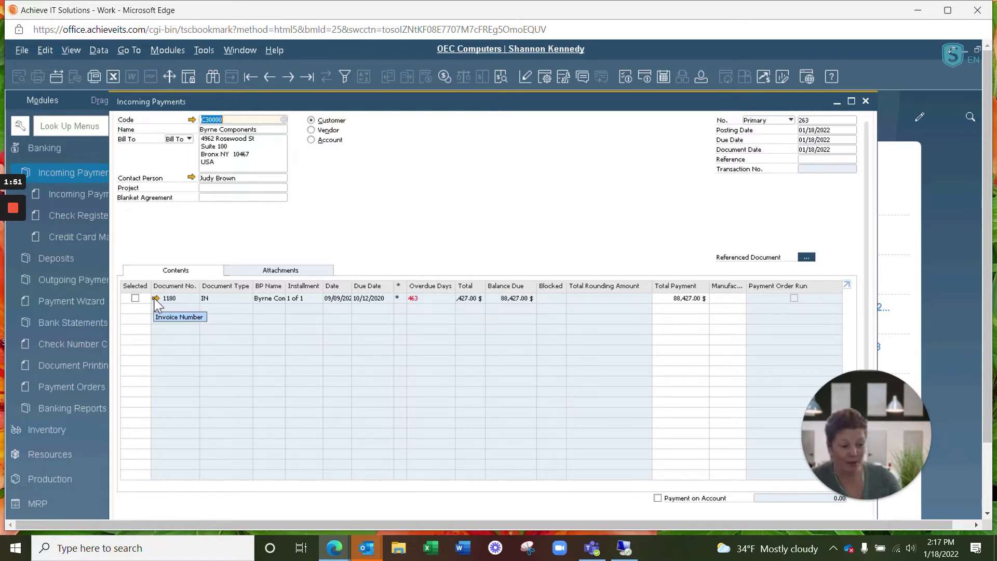
Select invoice 1180 so Total Payment becomes 88,427.00 $.
{"action": "left_click", "coordinate": [136, 298]}
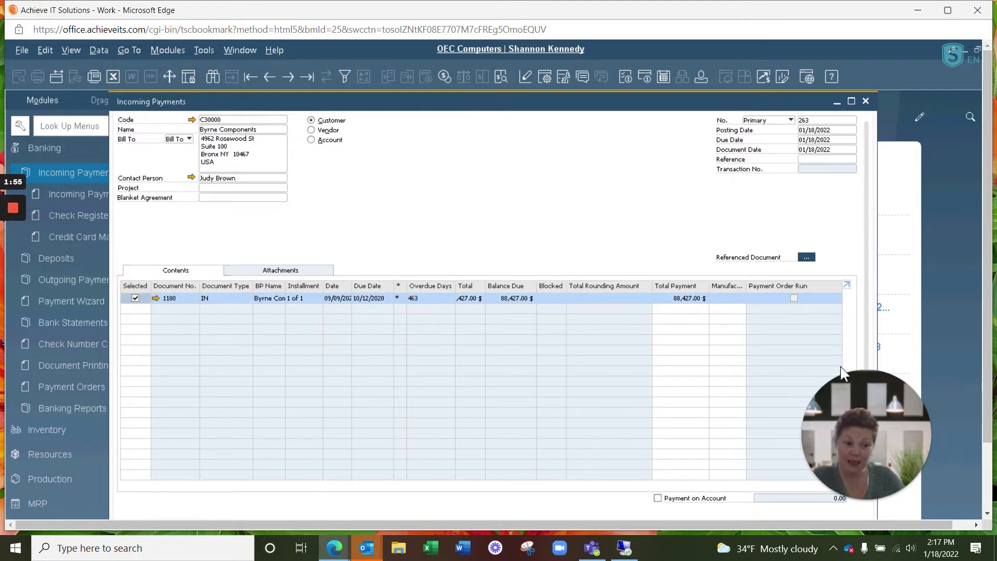
{"action": "left_click_drag", "start_coordinate": [874, 388], "coordinate": [928, 397]}
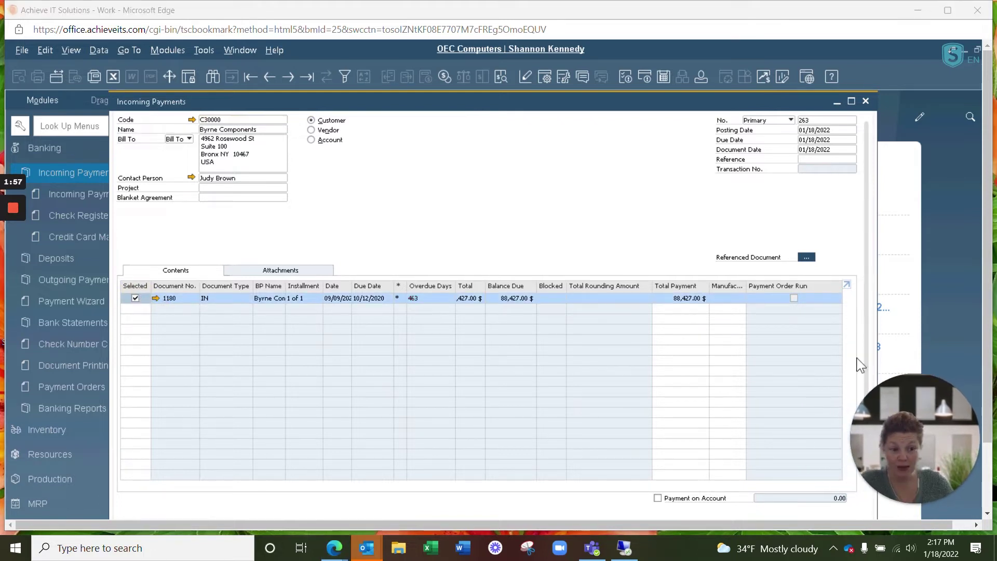
{"action": "left_click_drag", "start_coordinate": [760, 105], "coordinate": [751, 98]}
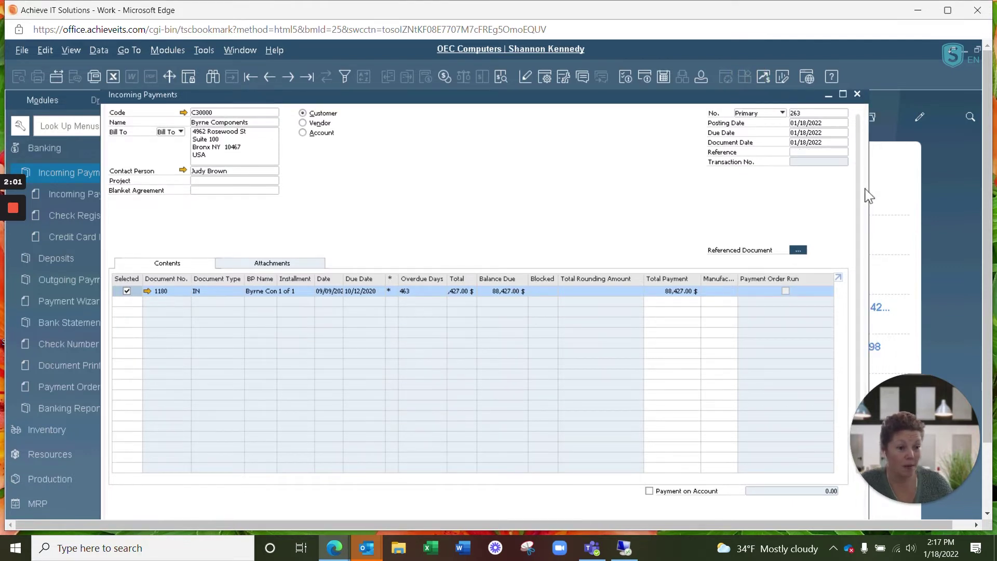
{"action": "left_click_drag", "start_coordinate": [860, 193], "coordinate": [852, 250]}
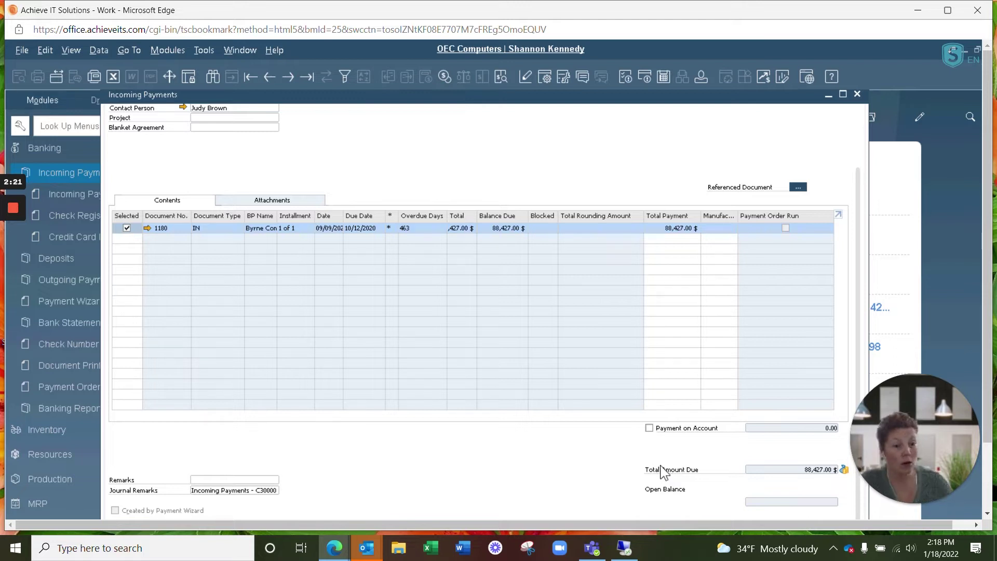
{"action": "left_click", "coordinate": [668, 229]}
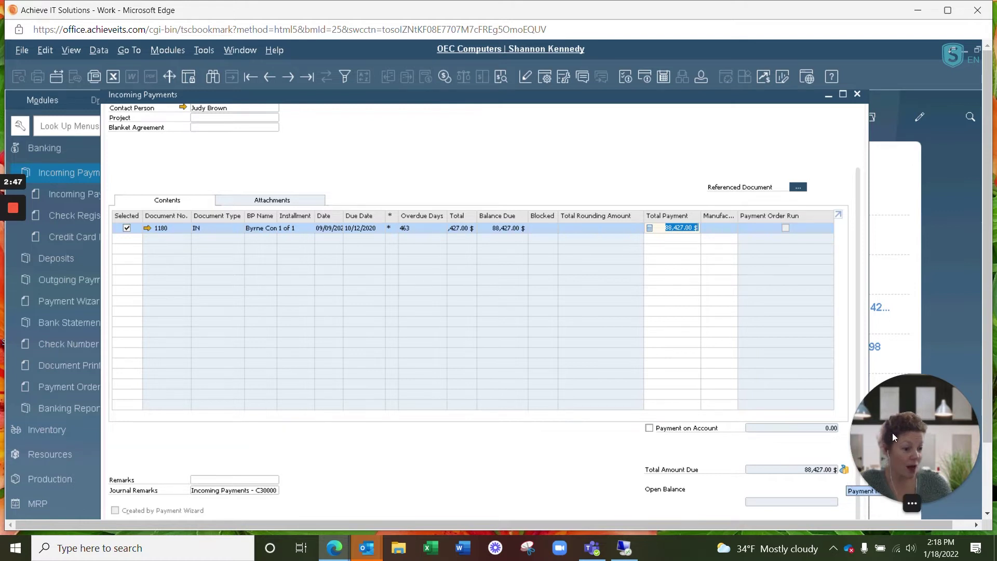
{"action": "left_click_drag", "start_coordinate": [893, 432], "coordinate": [900, 379]}
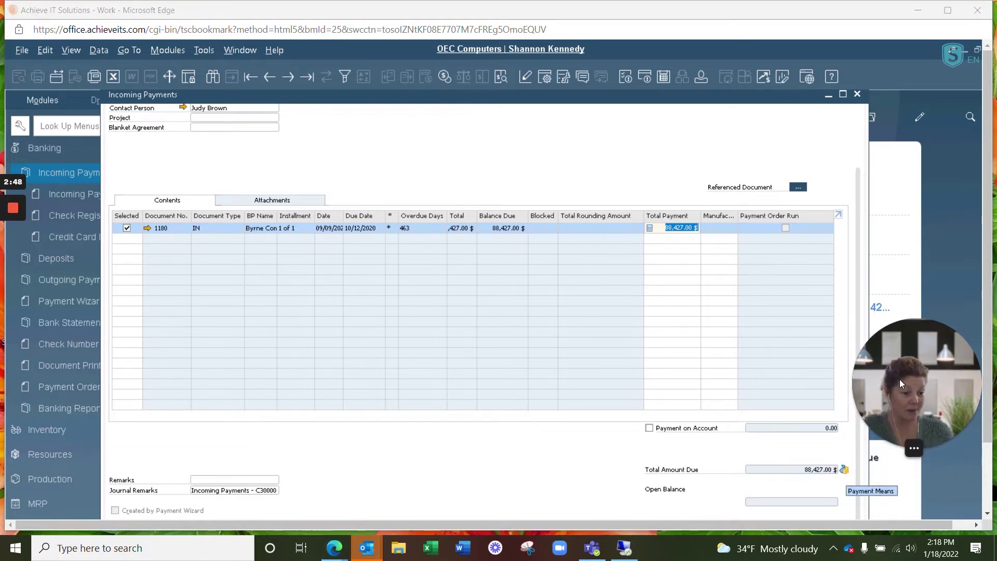
Enter a check for the full 88,427.00 $ with country USA and bank Citibank.
{"action": "left_click", "coordinate": [844, 471]}
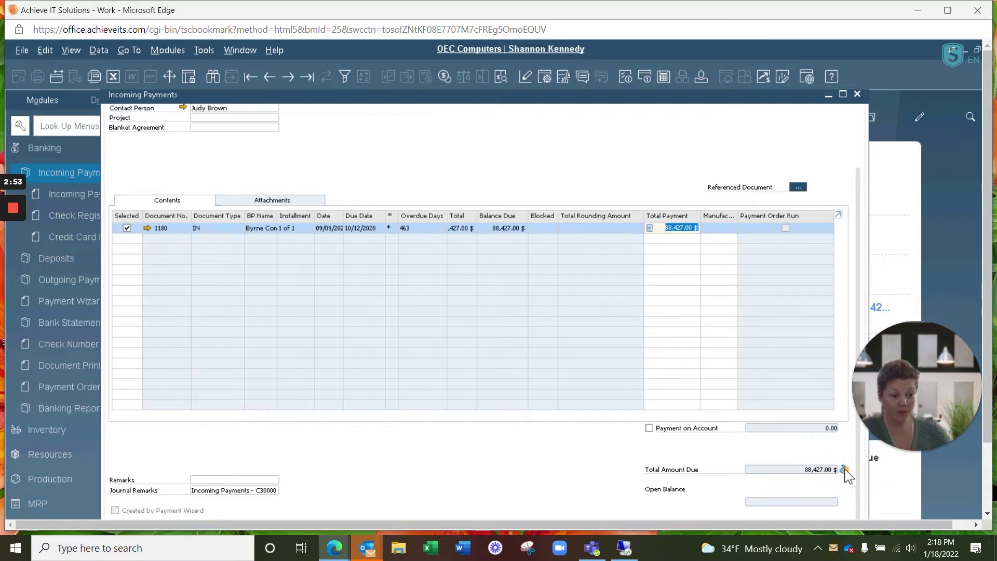
{"action": "left_click_drag", "start_coordinate": [701, 254], "coordinate": [672, 196]}
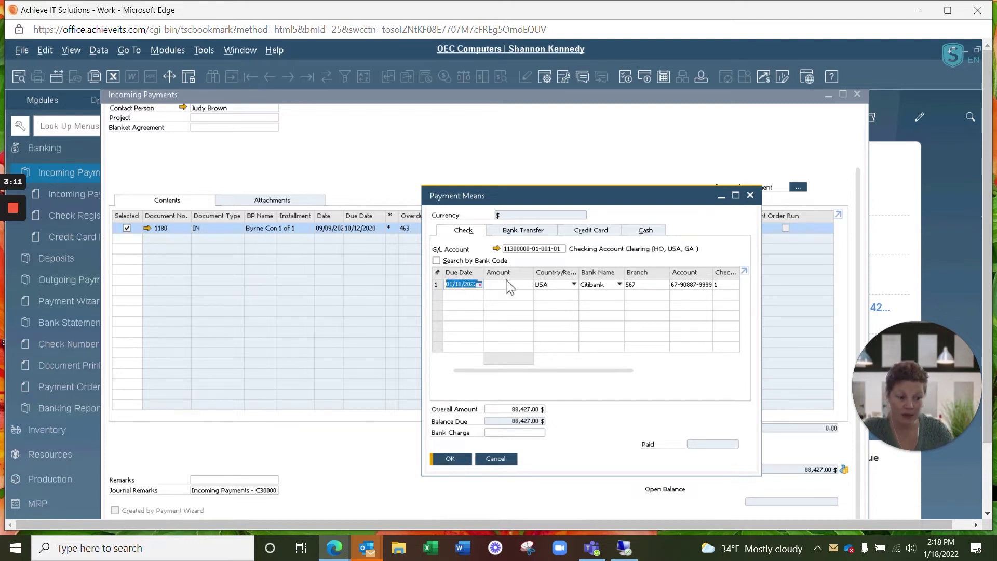
{"action": "left_click", "coordinate": [519, 285]}
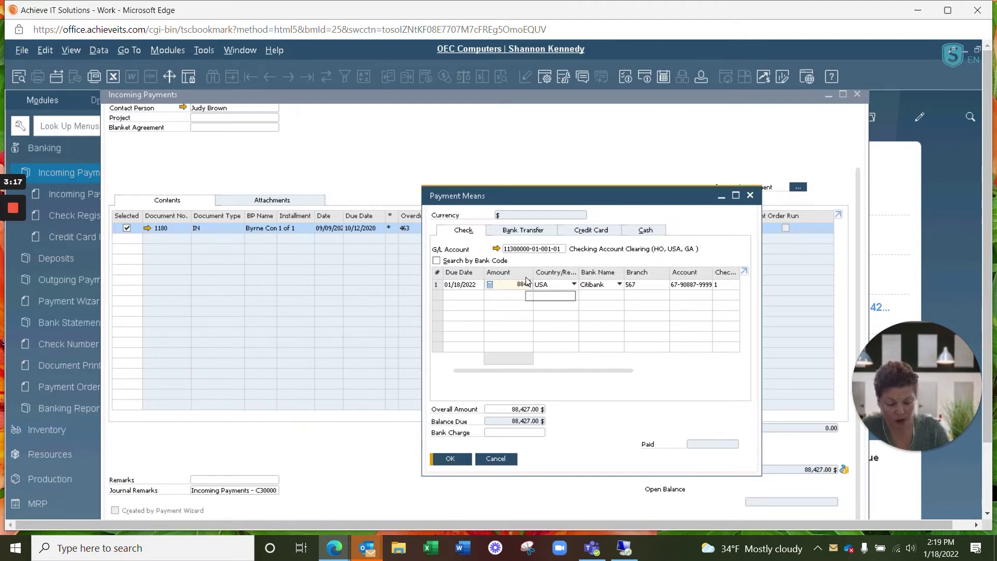
{"action": "key", "text": "ctrl+b"}
{"action": "key", "text": "Tab"}
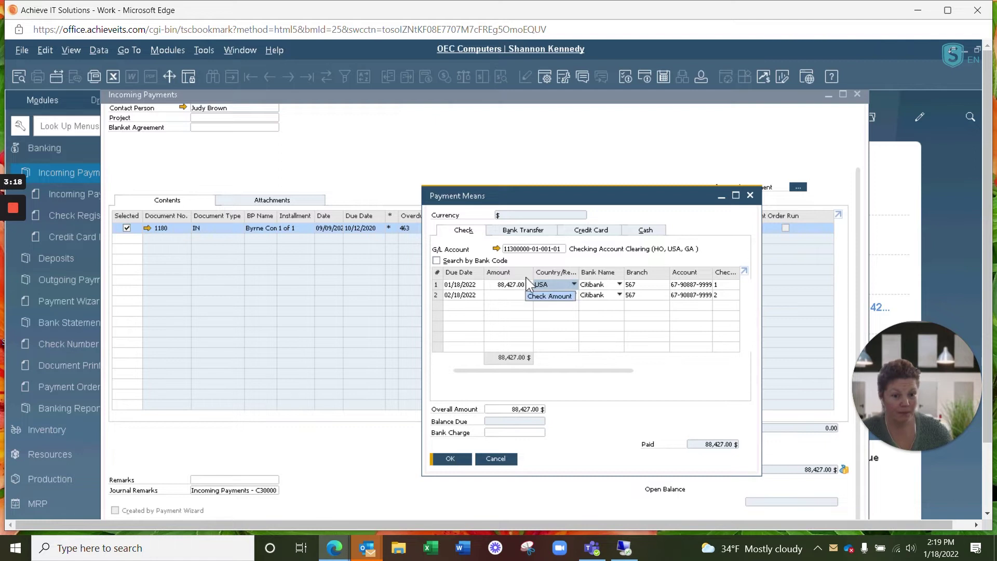
{"action": "left_click", "coordinate": [573, 285]}
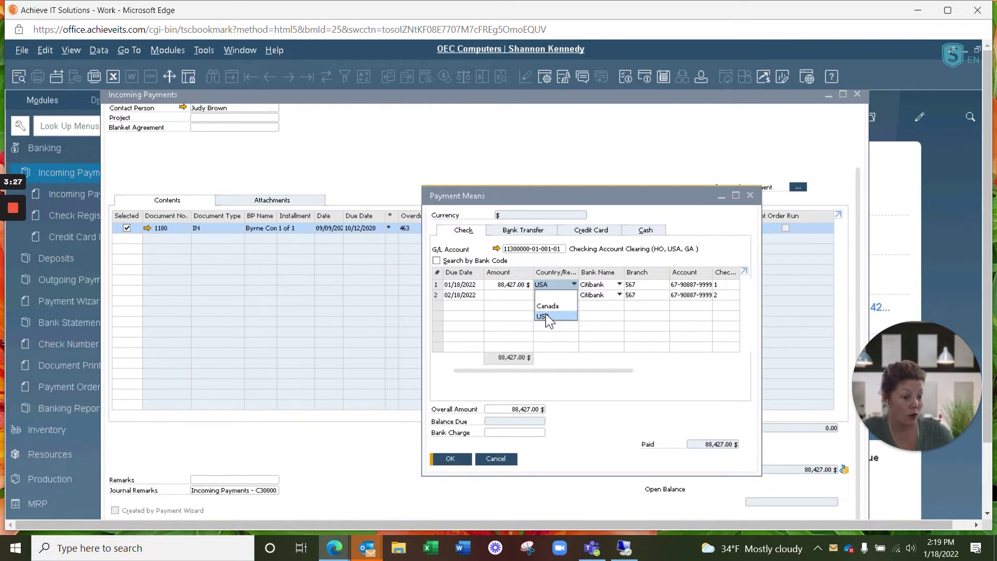
{"action": "left_click", "coordinate": [543, 316]}
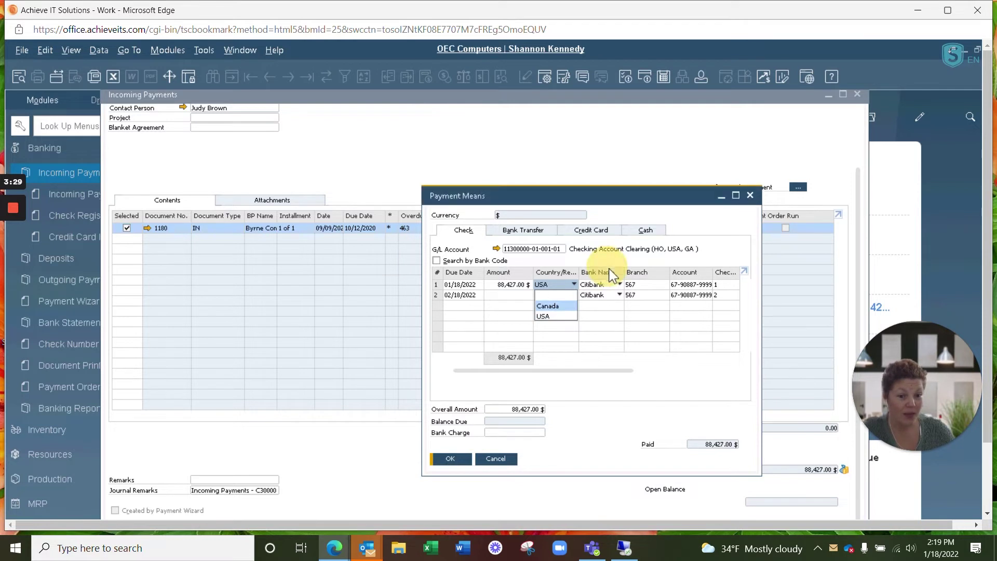
{"action": "left_click", "coordinate": [620, 285]}
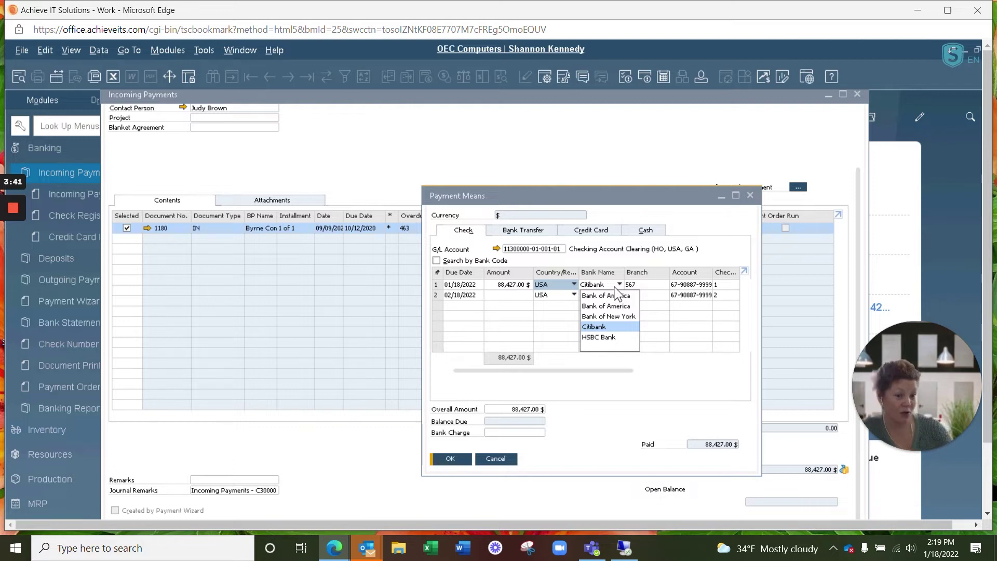
{"action": "left_click", "coordinate": [735, 196]}
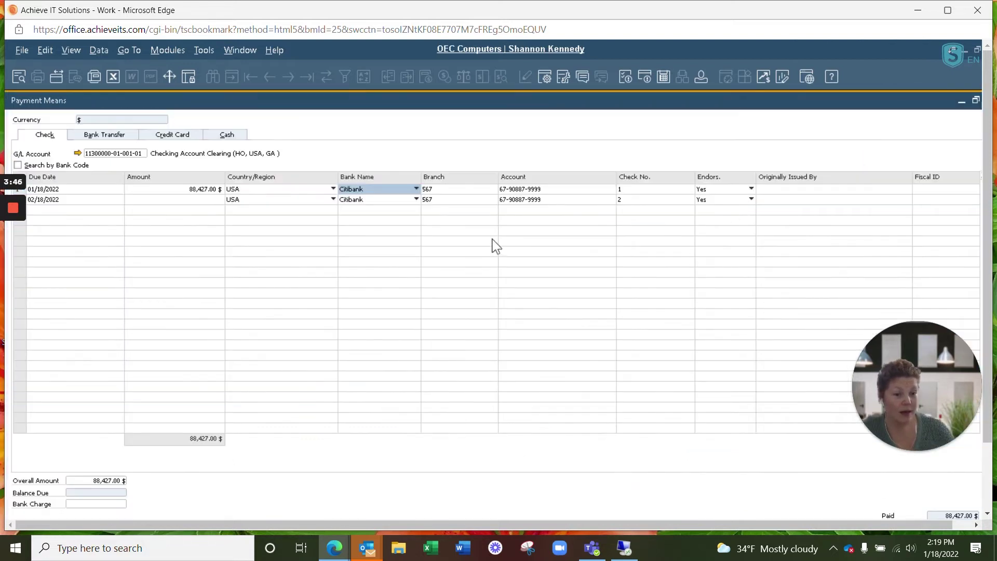
Give the Citibank check number 1098 and endorsement Yes.
{"action": "left_click", "coordinate": [543, 189]}
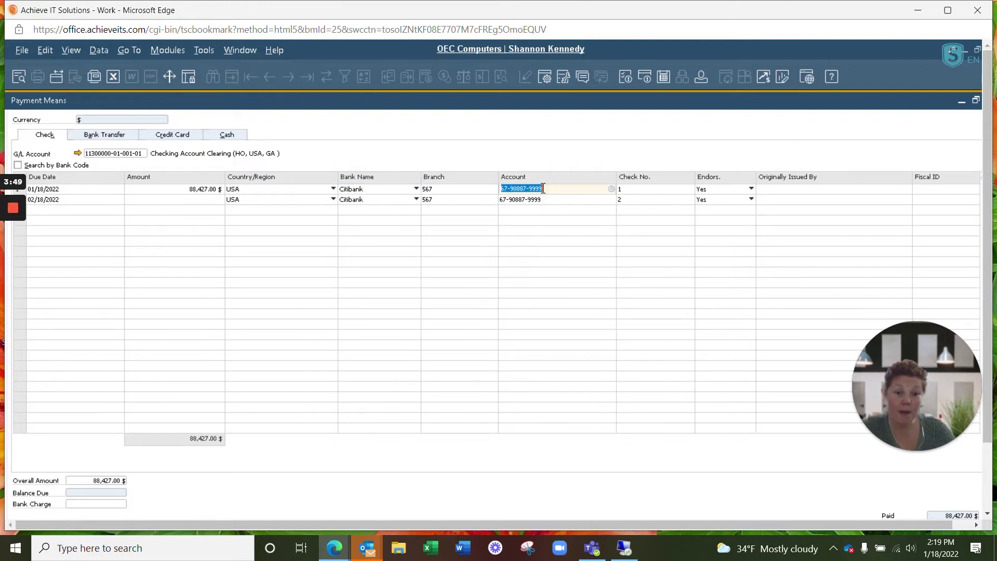
{"action": "left_click", "coordinate": [625, 190]}
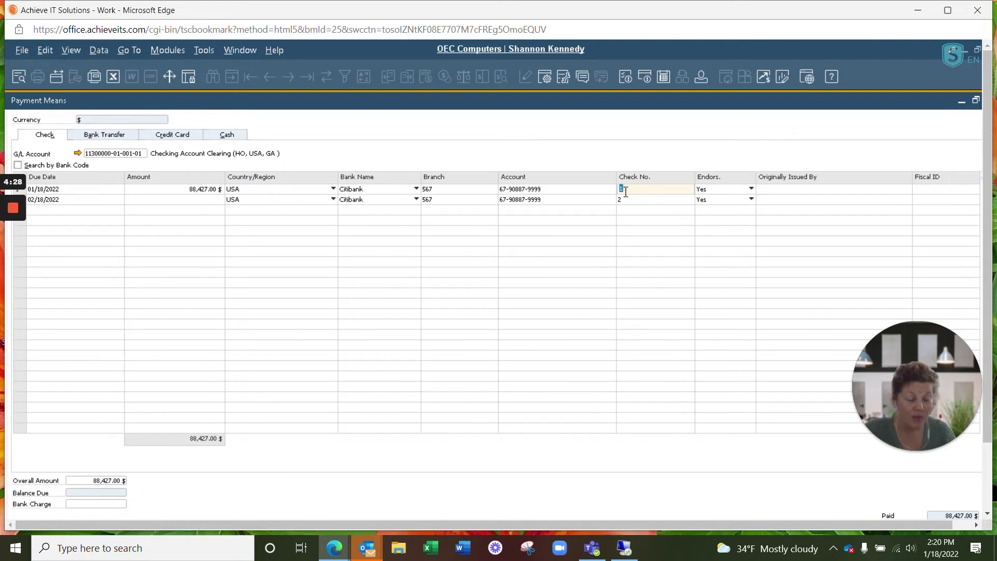
{"action": "type", "text": "1098"}
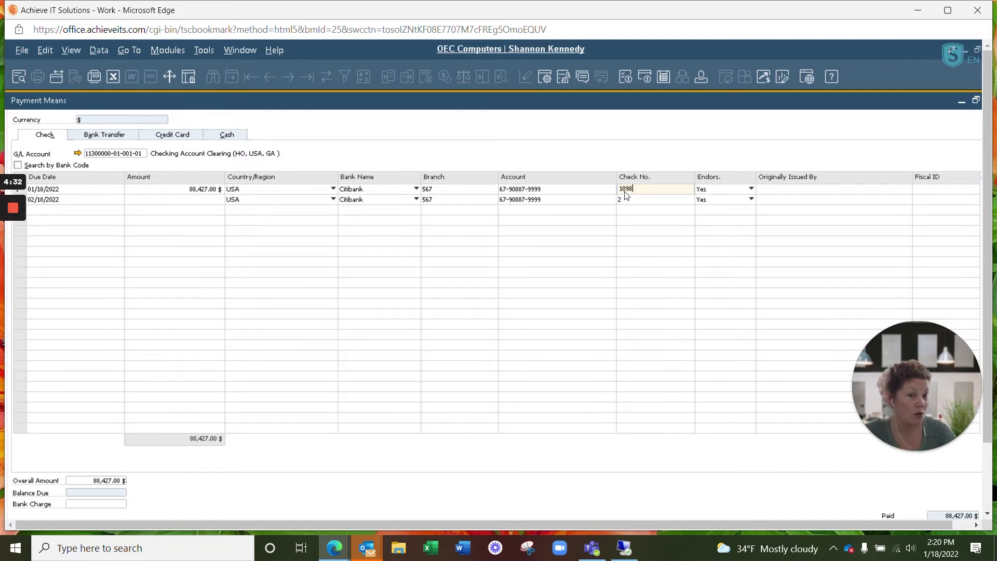
{"action": "left_click", "coordinate": [751, 189]}
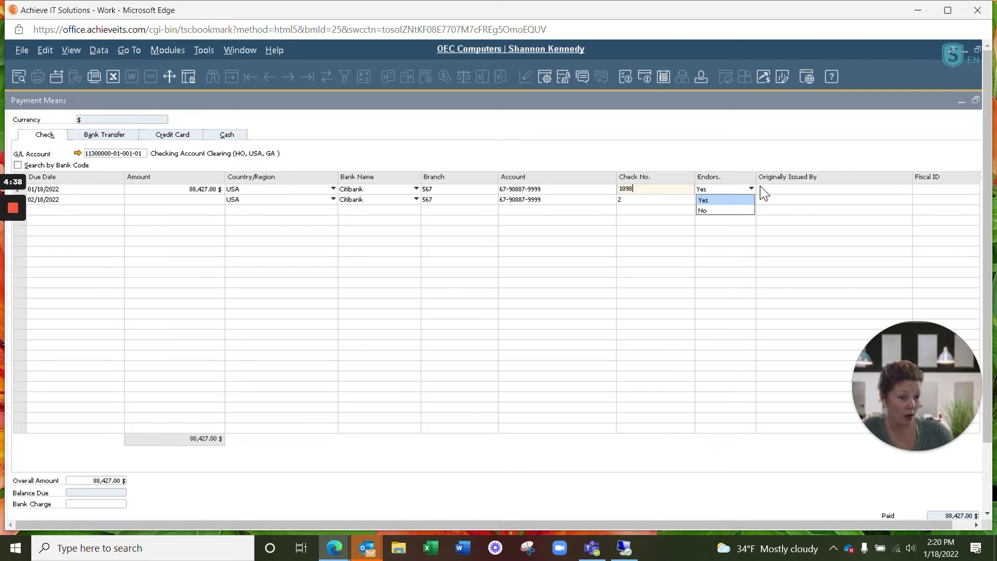
{"action": "key", "text": "Return"}
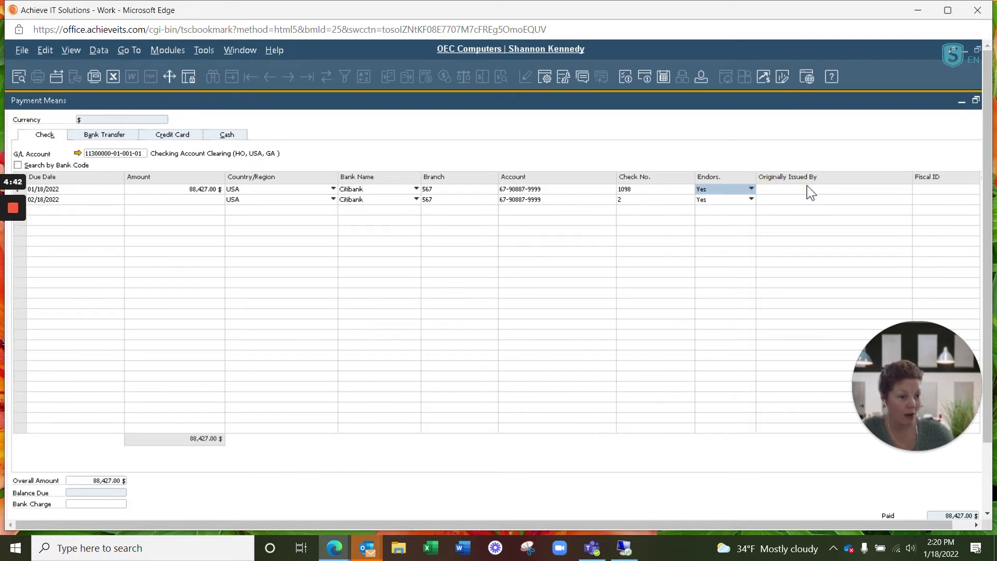
{"action": "left_click", "coordinate": [804, 189]}
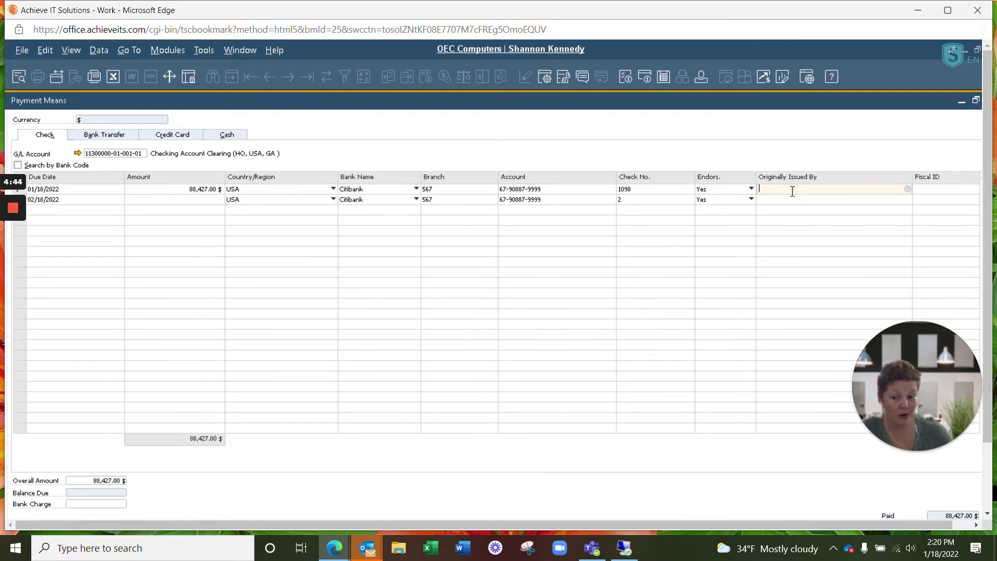
{"action": "scroll", "coordinate": [910, 171], "scroll_direction": "right", "scroll_amount": 1}
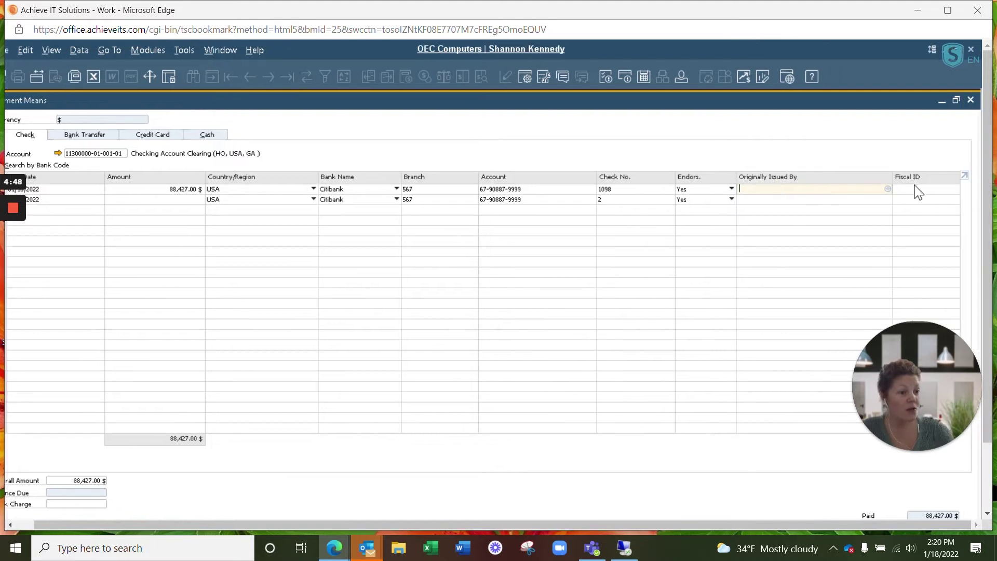
{"action": "left_click", "coordinate": [919, 190]}
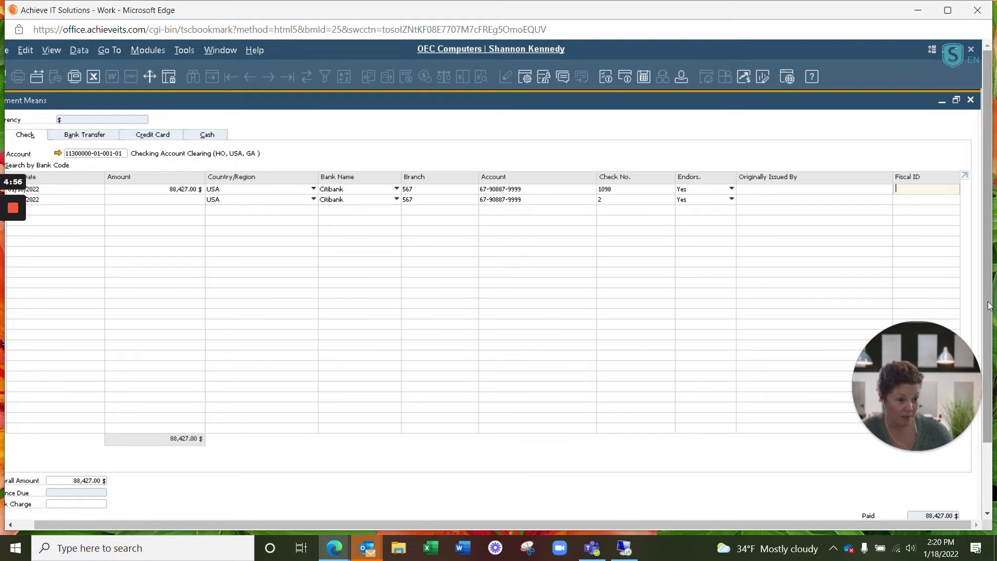
{"action": "scroll", "coordinate": [989, 384], "scroll_direction": "down", "scroll_amount": 2}
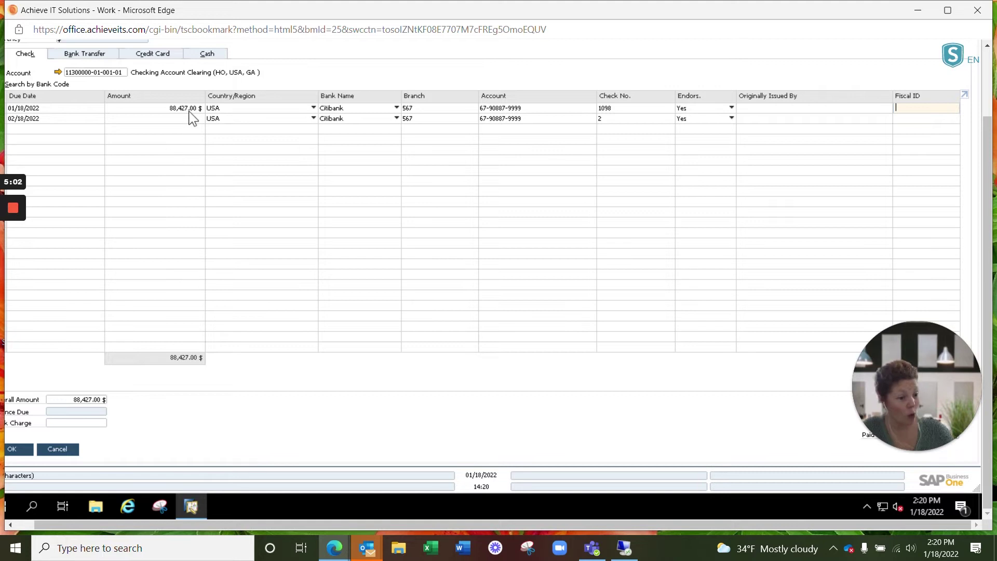
Confirm the check in Payment Means, switch the remote session to full screen, and go to Remarks.
{"action": "left_click", "coordinate": [18, 450]}
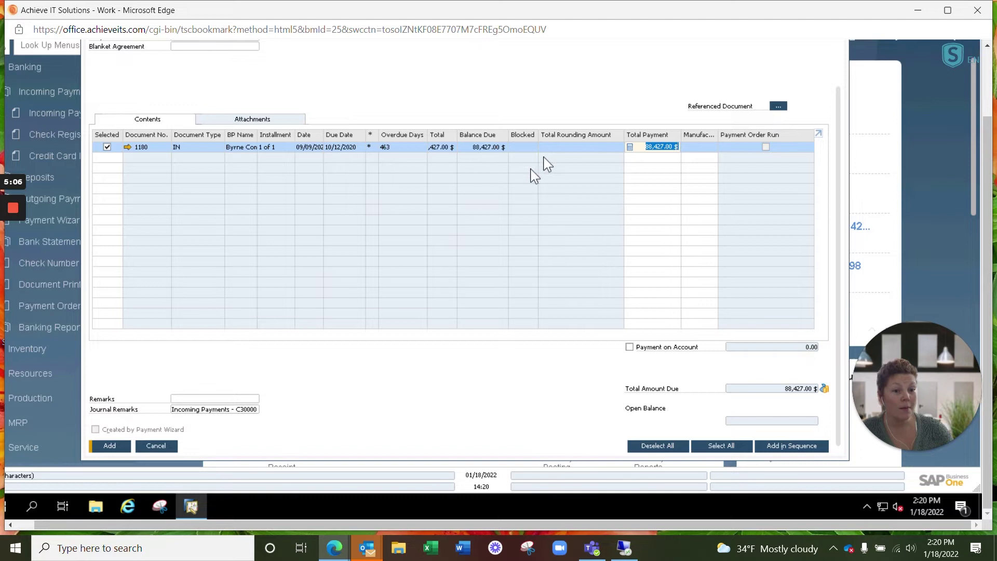
{"action": "left_click_drag", "start_coordinate": [970, 204], "coordinate": [974, 136]}
{"action": "left_click", "coordinate": [949, 51]}
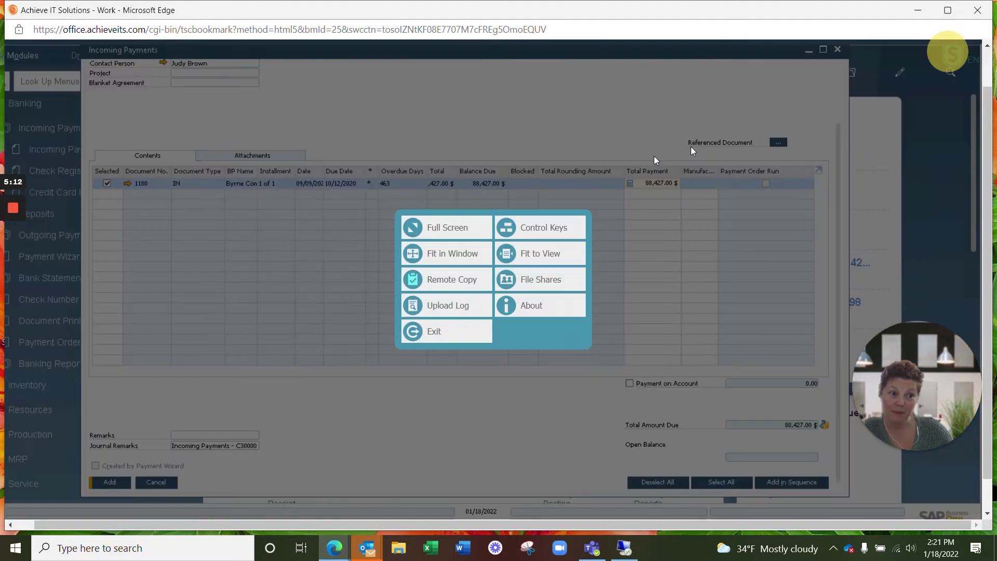
{"action": "left_click", "coordinate": [457, 241]}
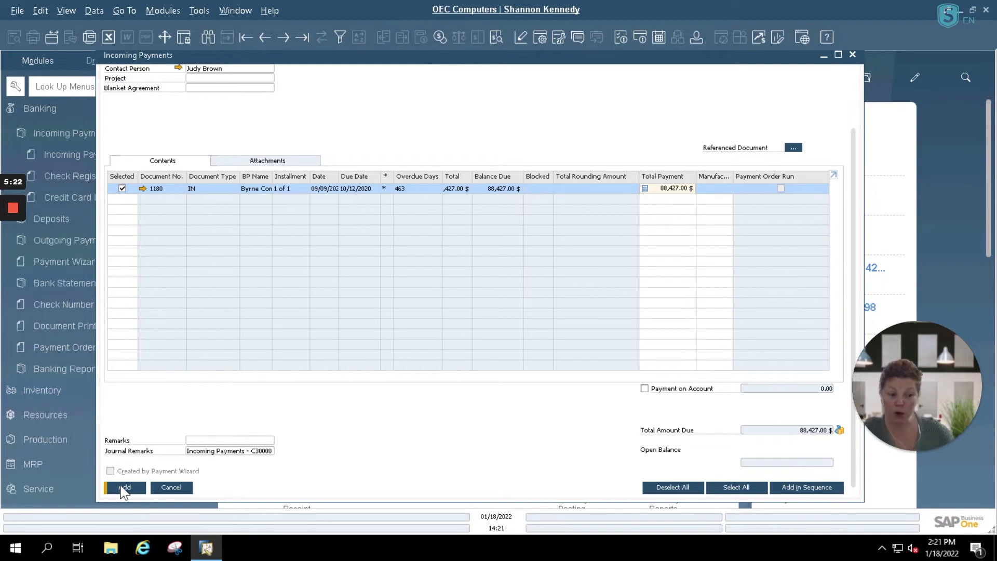
{"action": "left_click", "coordinate": [193, 441]}
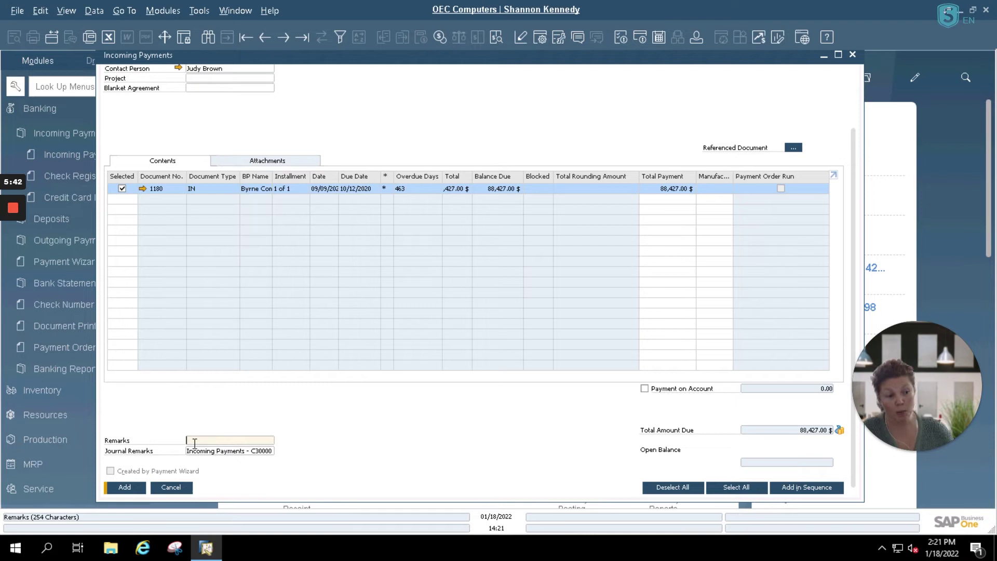
Add the 88,427.00 $ incoming payment and accept the cannot-be-changed warning.
{"action": "left_click", "coordinate": [121, 488]}
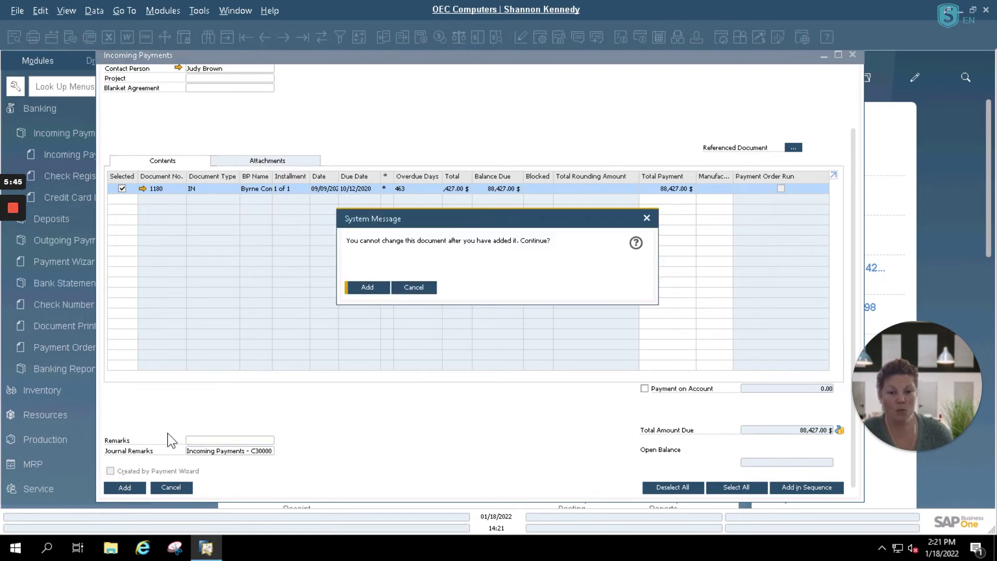
{"action": "left_click", "coordinate": [363, 288]}
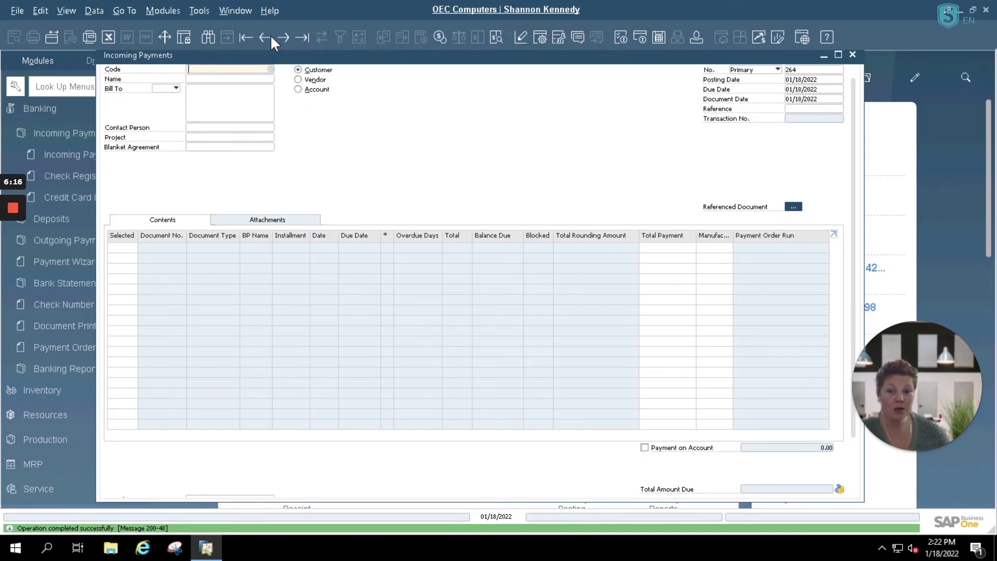
Go back to incoming payment 263 and scroll up to see its Code and Name.
{"action": "left_click", "coordinate": [265, 37]}
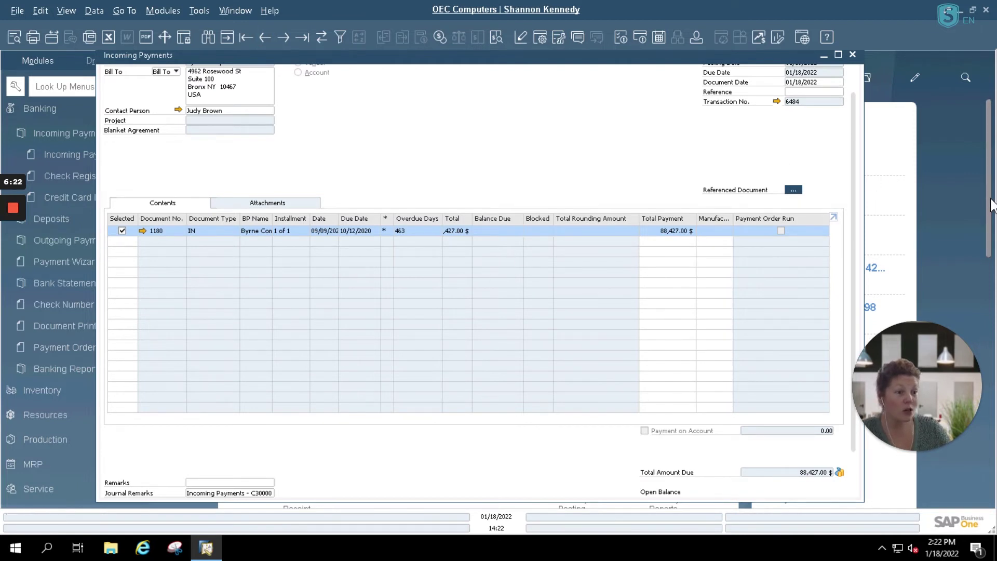
{"action": "left_click", "coordinate": [987, 171]}
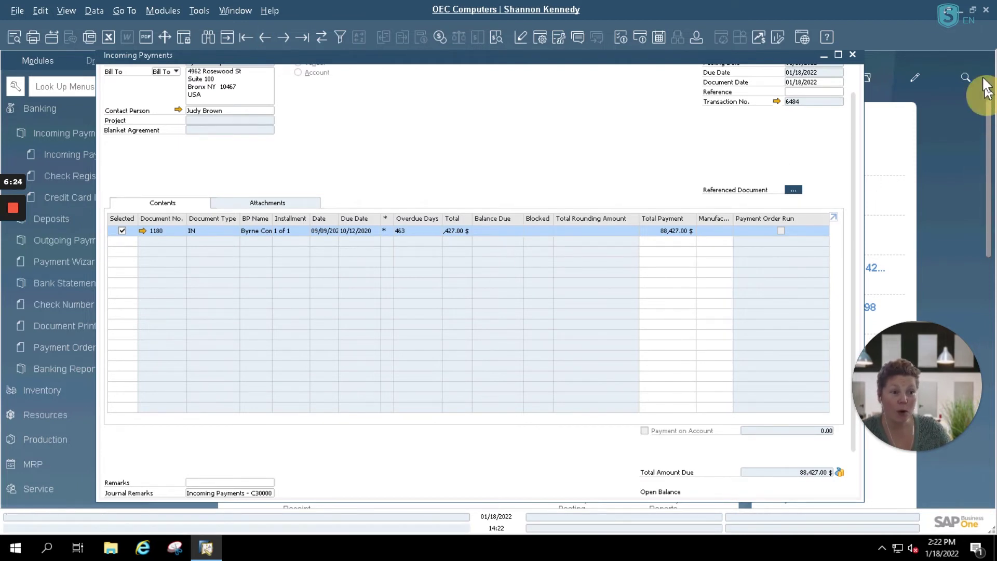
{"action": "scroll", "coordinate": [463, 133], "scroll_direction": "up", "scroll_amount": 1}
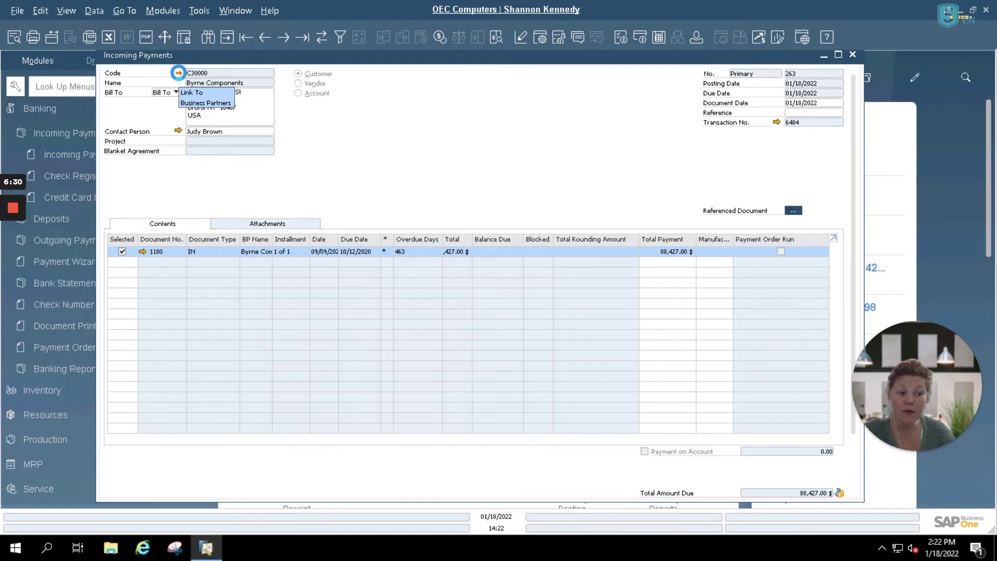
Open Byrne Components' master data and its Account Balance, showing 0.00 $ due.
{"action": "left_click", "coordinate": [178, 73]}
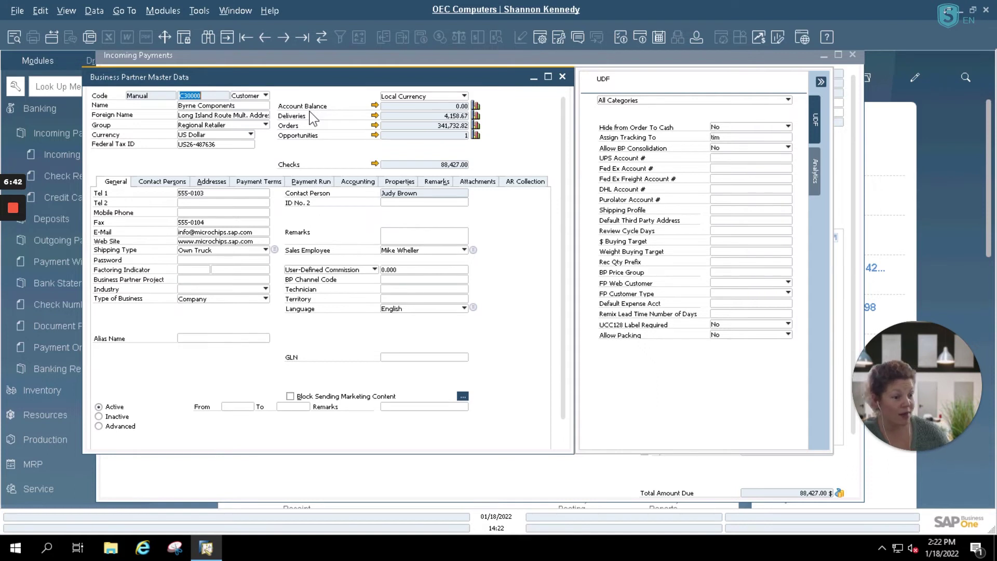
{"action": "left_click", "coordinate": [375, 105]}
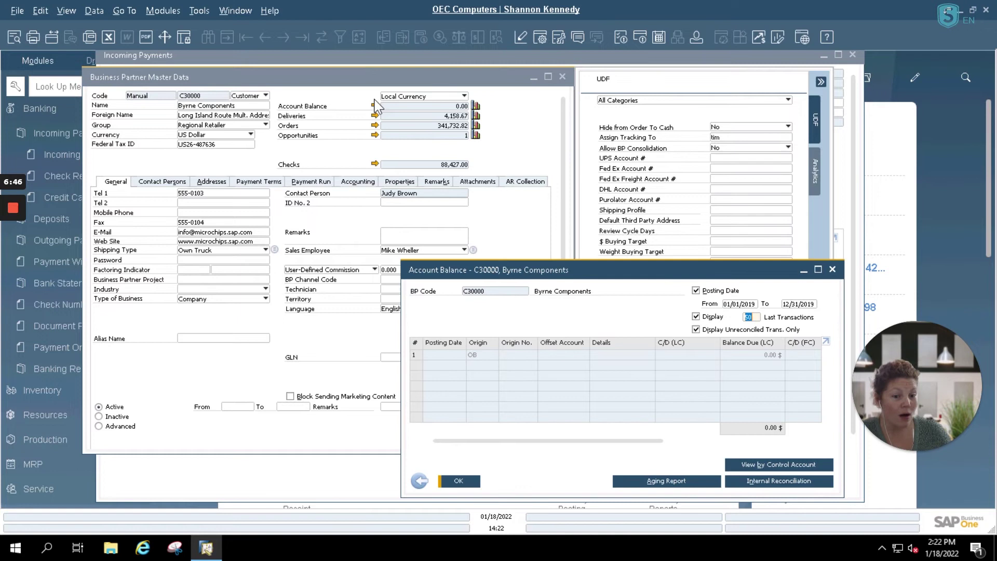
Maximize Account Balance and list all transactions through 01/31/2022, showing 100 rows, including reconciled ones.
{"action": "left_click", "coordinate": [818, 269]}
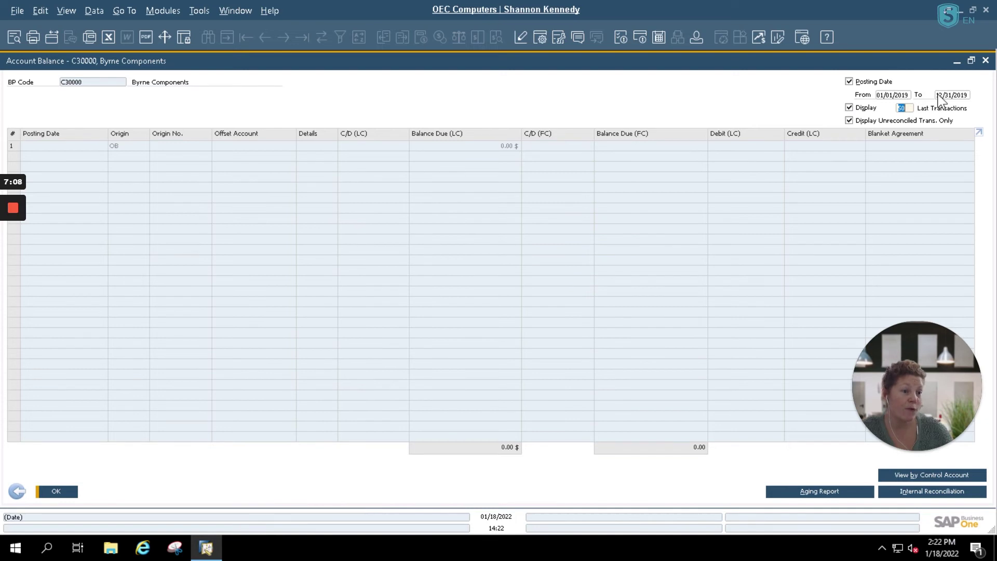
{"action": "left_click", "coordinate": [947, 95]}
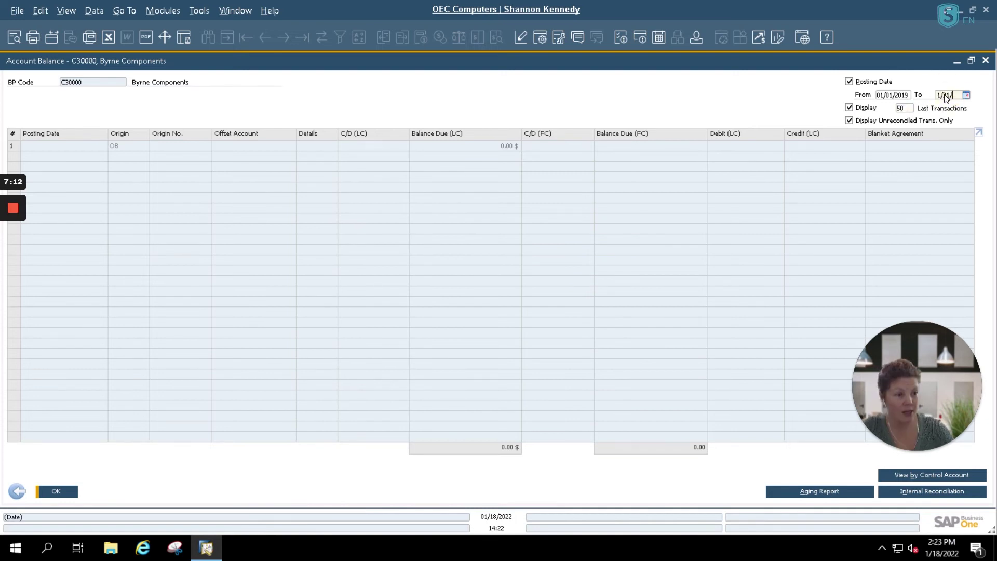
{"action": "type", "text": "1/31/22"}
{"action": "key", "text": "Tab"}
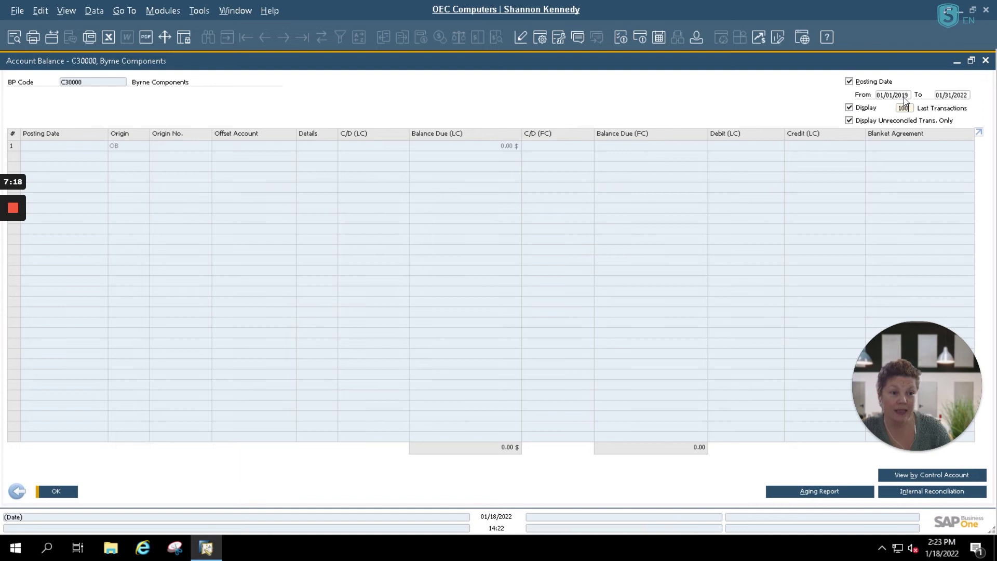
{"action": "type", "text": "100"}
{"action": "left_click", "coordinate": [867, 122]}
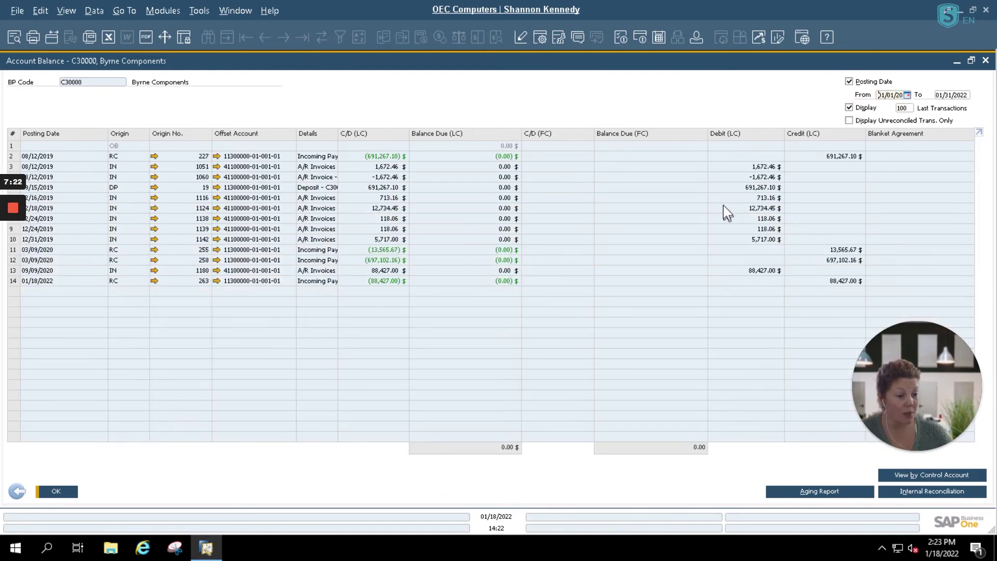
Check that the 01/18/2022 payment 263 of 88,427.00 is listed, then close the account balance.
{"action": "left_click", "coordinate": [248, 281]}
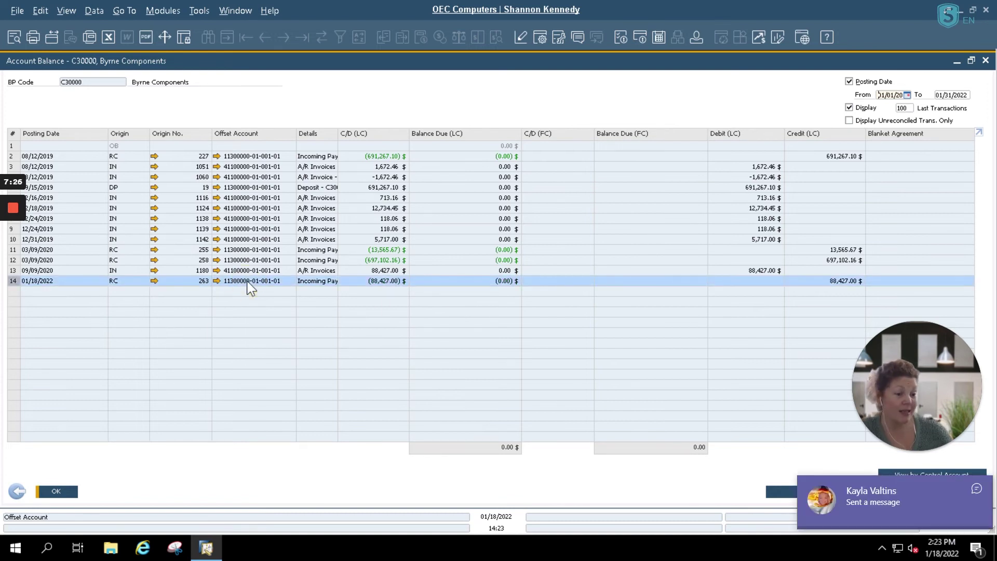
{"action": "left_click", "coordinate": [977, 491]}
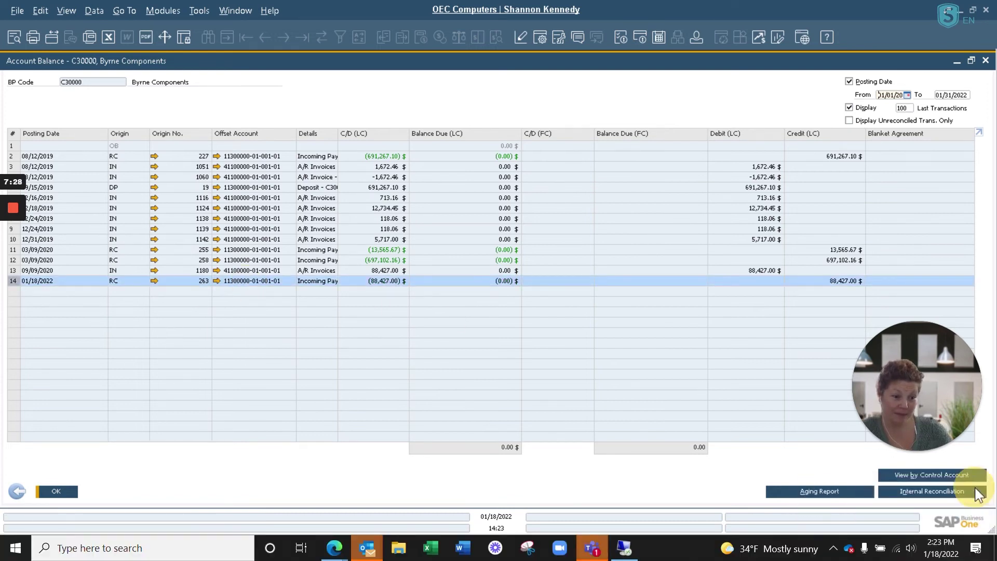
{"action": "left_click", "coordinate": [987, 62]}
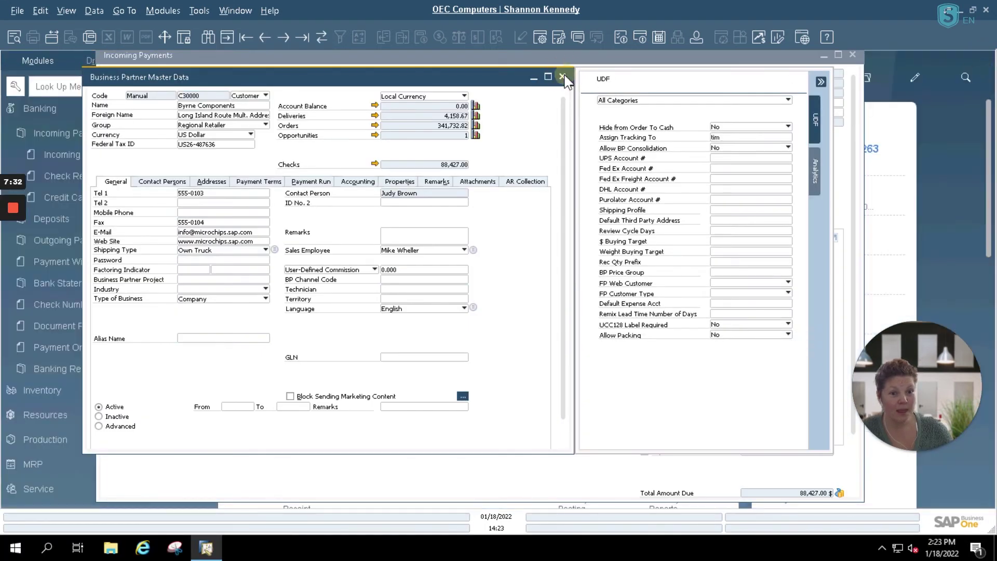
Close the partner record and incoming payment, then start a new outgoing payment from Banking.
{"action": "left_click", "coordinate": [562, 77]}
{"action": "left_click", "coordinate": [853, 55]}
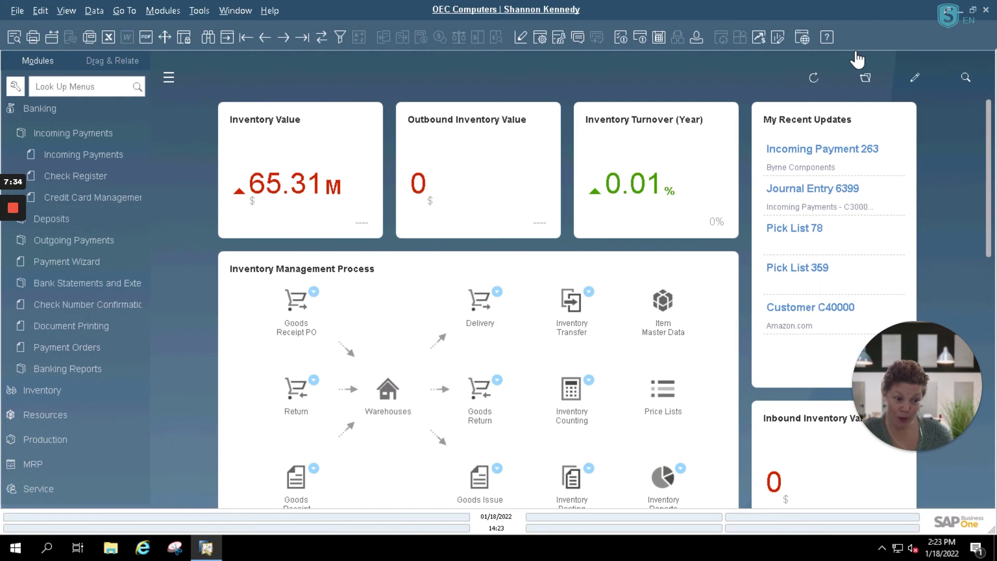
{"action": "left_click", "coordinate": [71, 240]}
{"action": "left_click", "coordinate": [71, 239]}
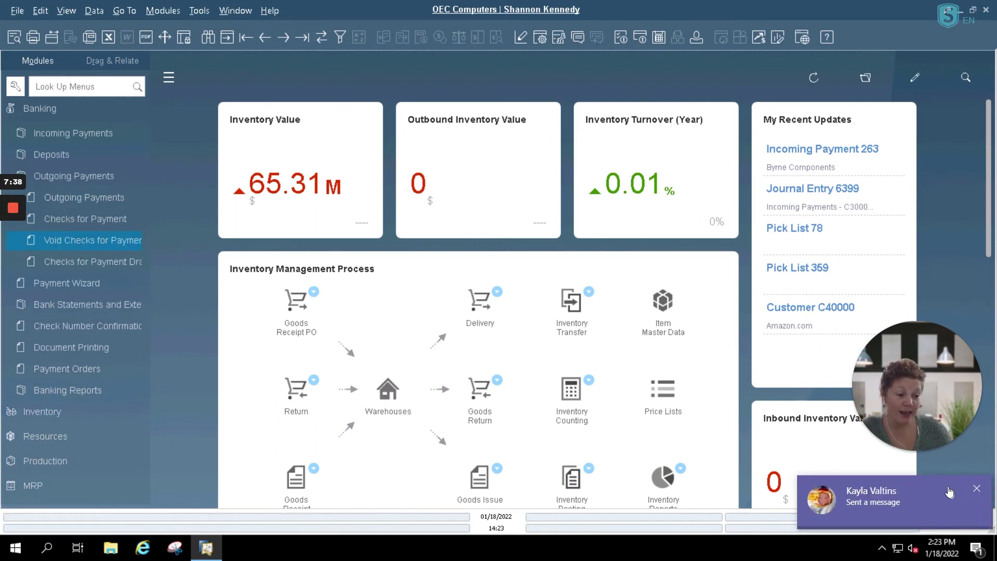
{"action": "left_click", "coordinate": [977, 488]}
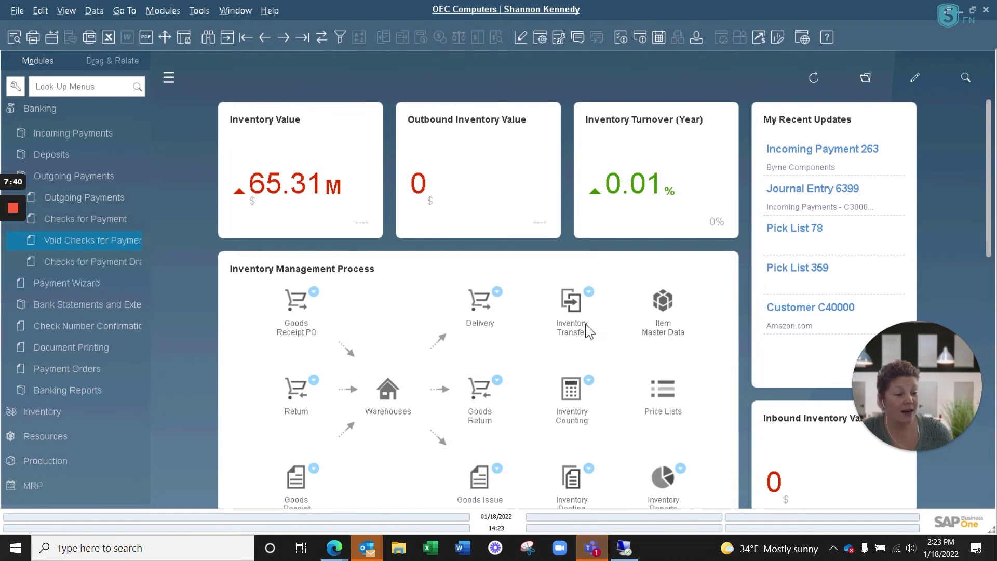
{"action": "left_click", "coordinate": [83, 198]}
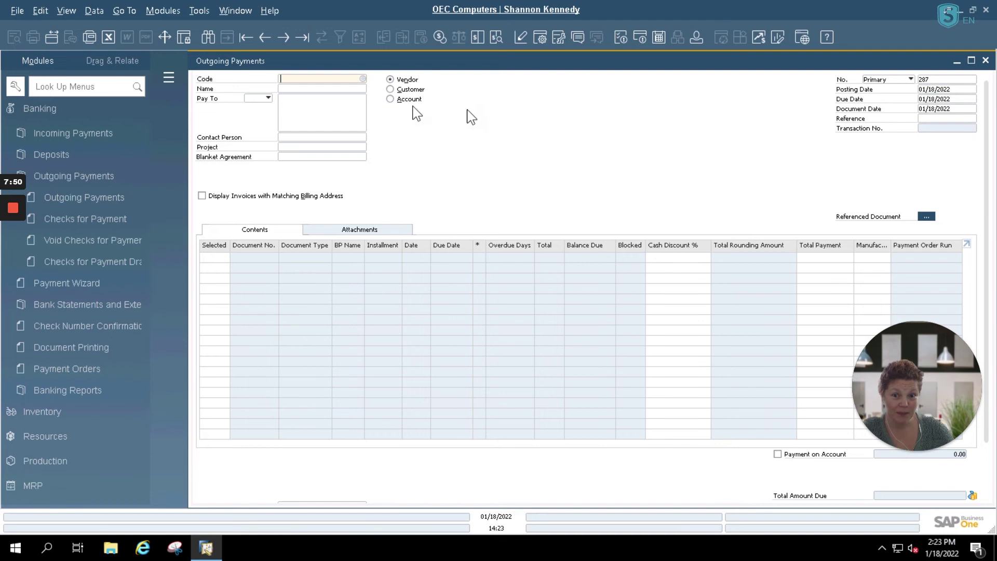
Replace the initially picked vendor Beverage Dist. with CDW so its open invoice 1179 loads.
{"action": "left_click", "coordinate": [363, 79]}
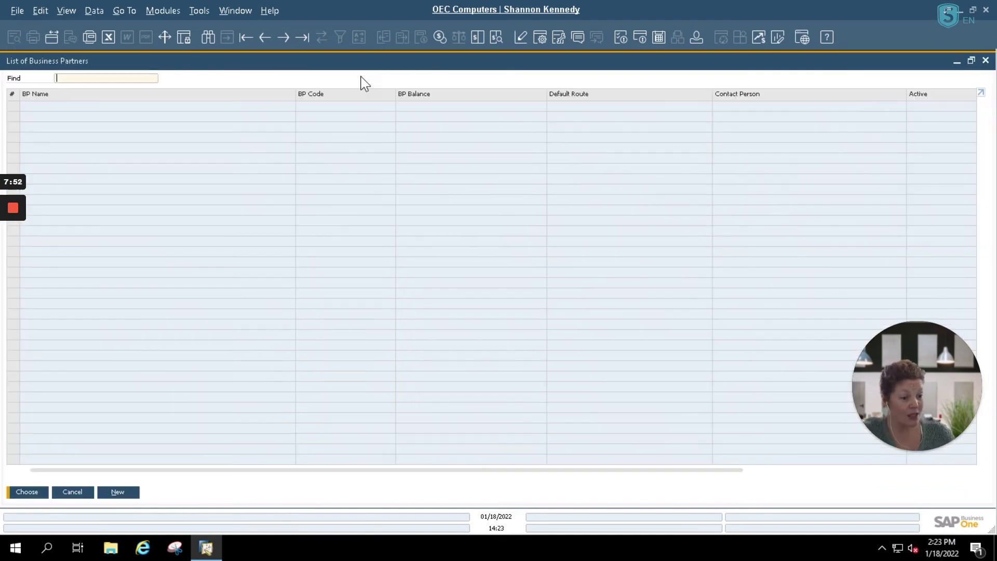
{"action": "left_click", "coordinate": [59, 119]}
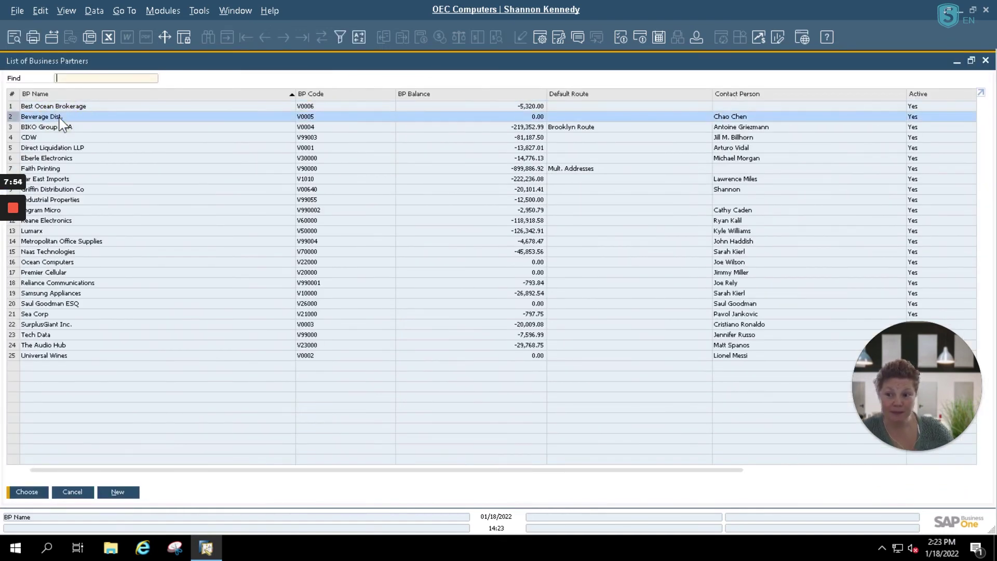
{"action": "double_click", "coordinate": [59, 118]}
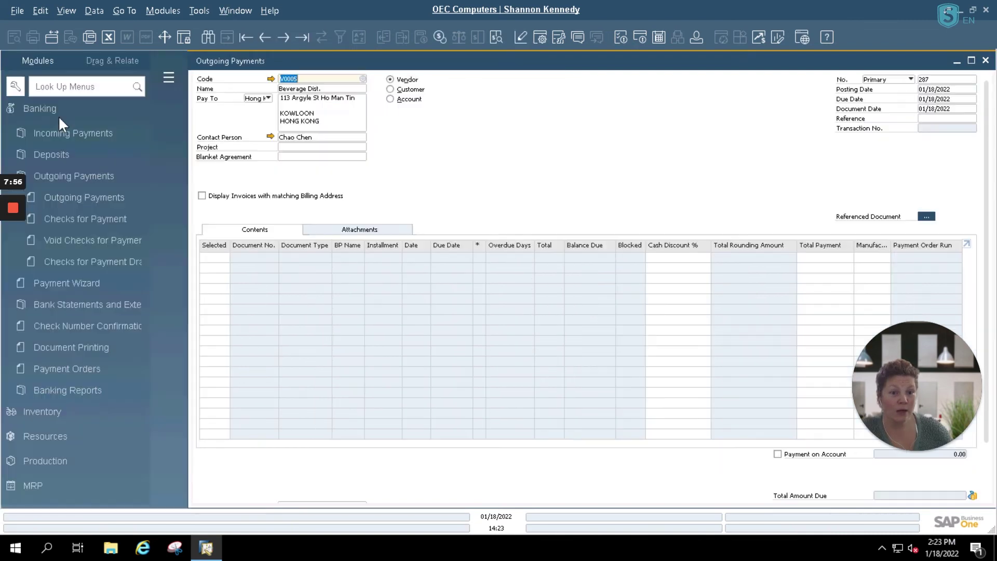
{"action": "left_click", "coordinate": [66, 111]}
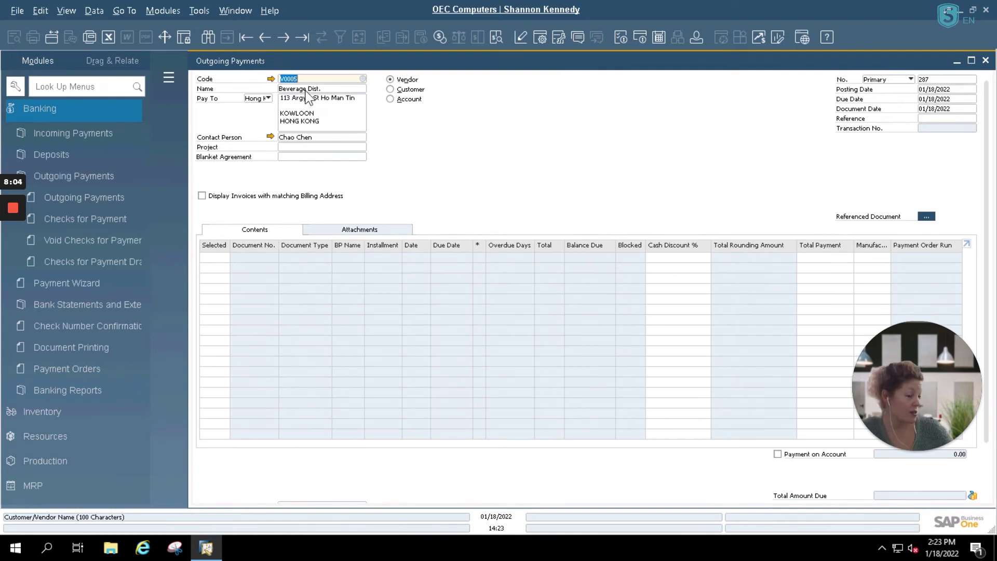
{"action": "left_click", "coordinate": [363, 80]}
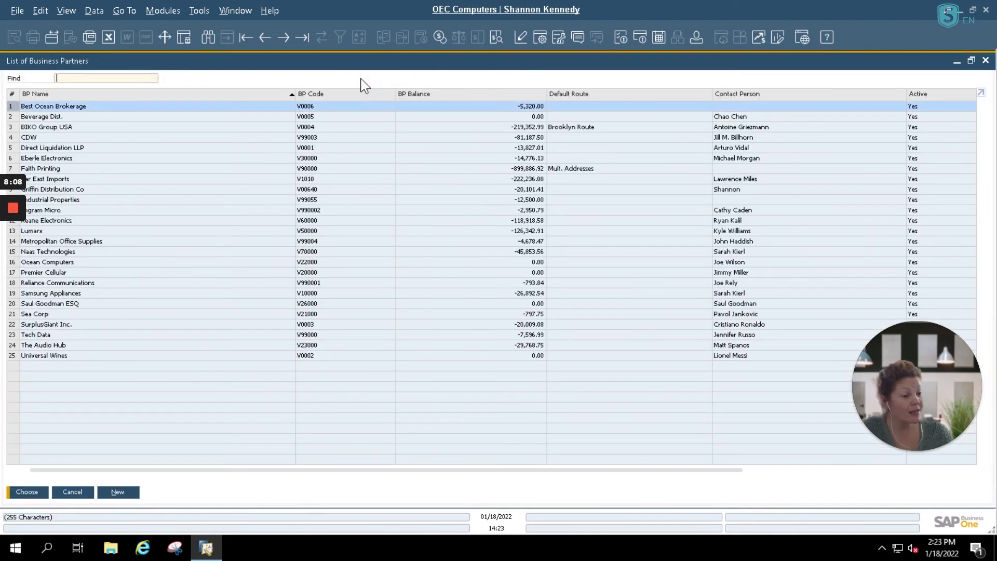
{"action": "double_click", "coordinate": [529, 138]}
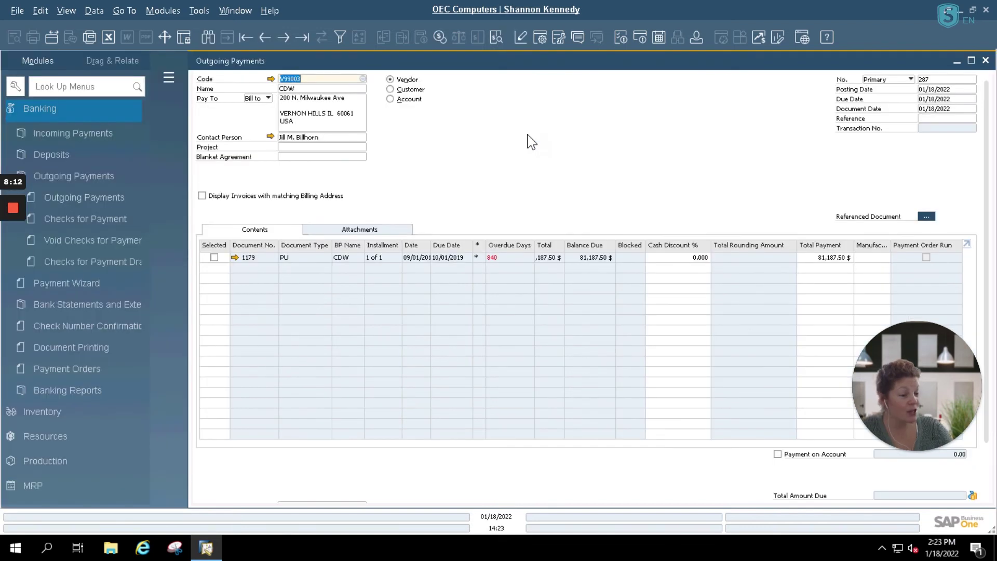
Select invoice 1179 and confirm the Total Payment is 81,187.50 $.
{"action": "left_click", "coordinate": [214, 258]}
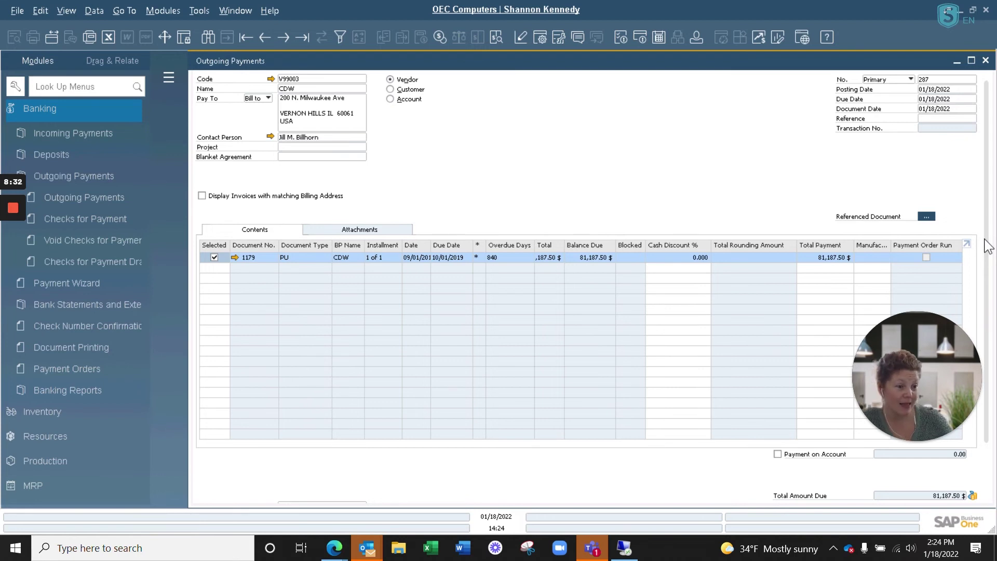
{"action": "left_click_drag", "start_coordinate": [987, 247], "coordinate": [987, 292]}
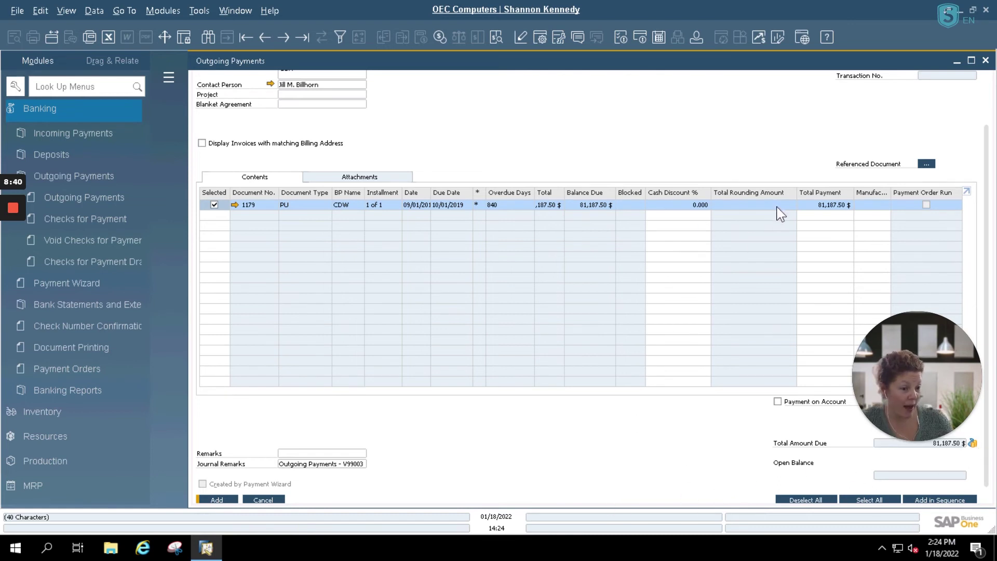
{"action": "left_click", "coordinate": [830, 206]}
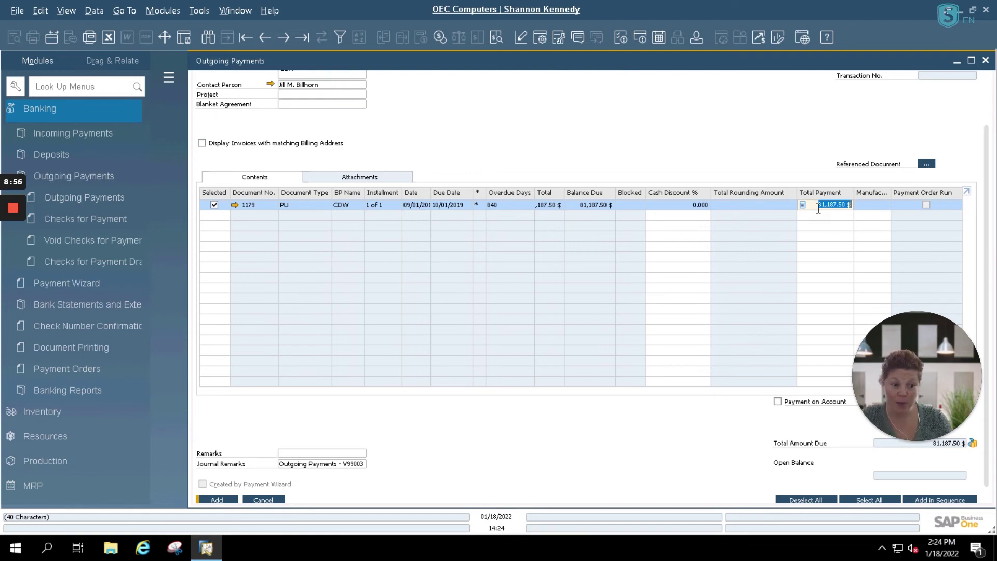
{"action": "mouse_move", "coordinate": [974, 444]}
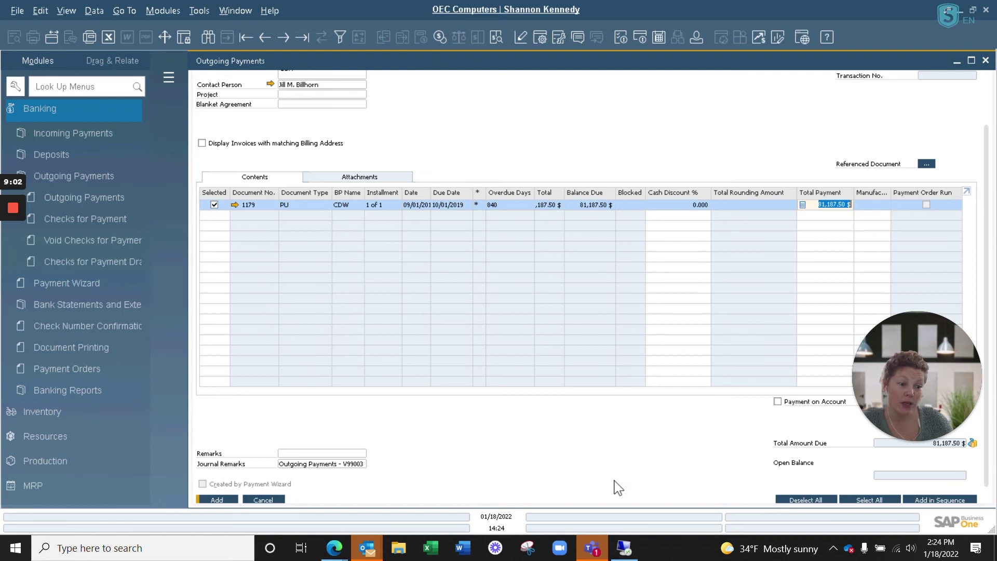
Enter a bank transfer of 81,187.50 dated 01/19/2022 with reference ACH SK in Payment Means.
{"action": "left_click", "coordinate": [972, 443]}
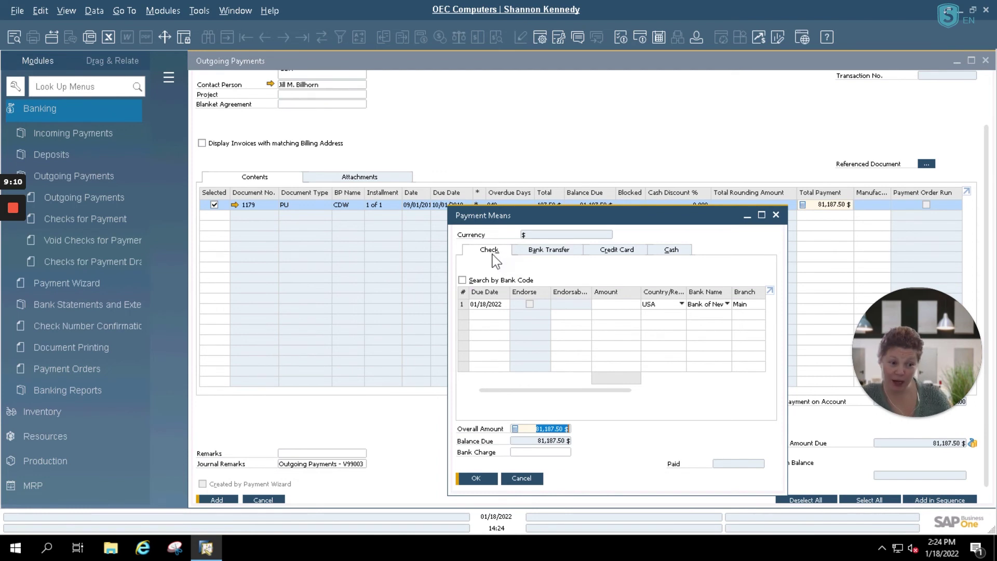
{"action": "left_click", "coordinate": [557, 253]}
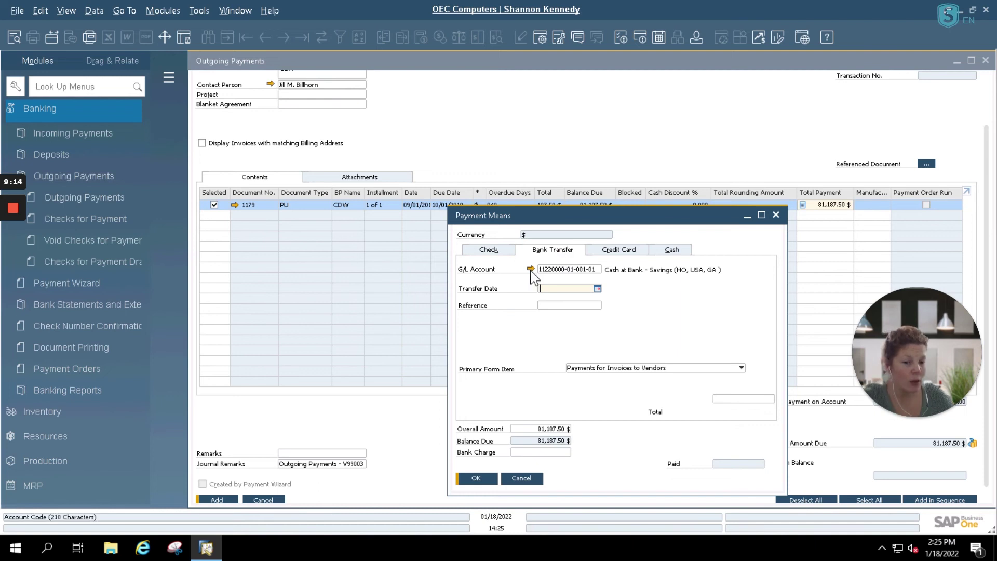
{"action": "left_click", "coordinate": [597, 289]}
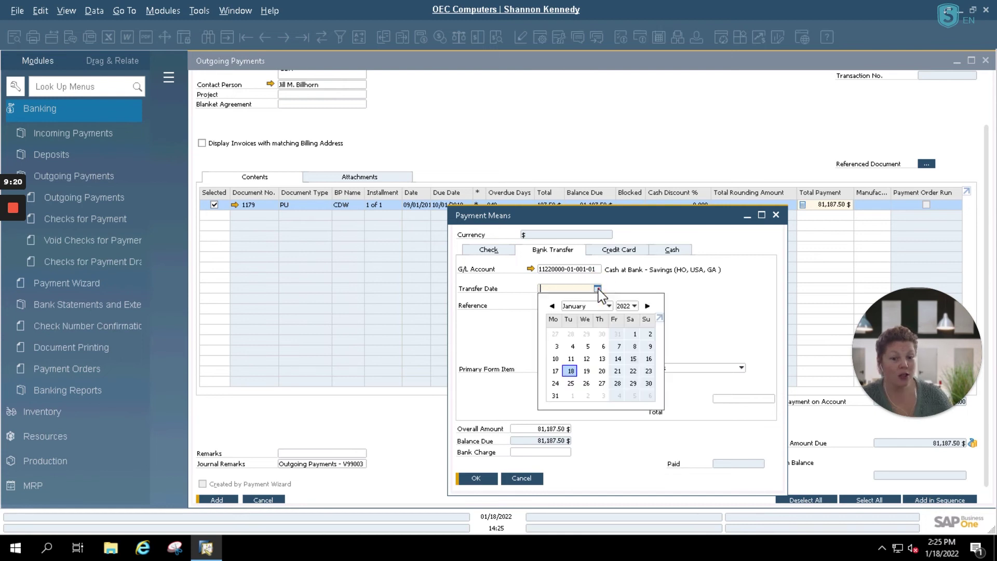
{"action": "left_click", "coordinate": [586, 371]}
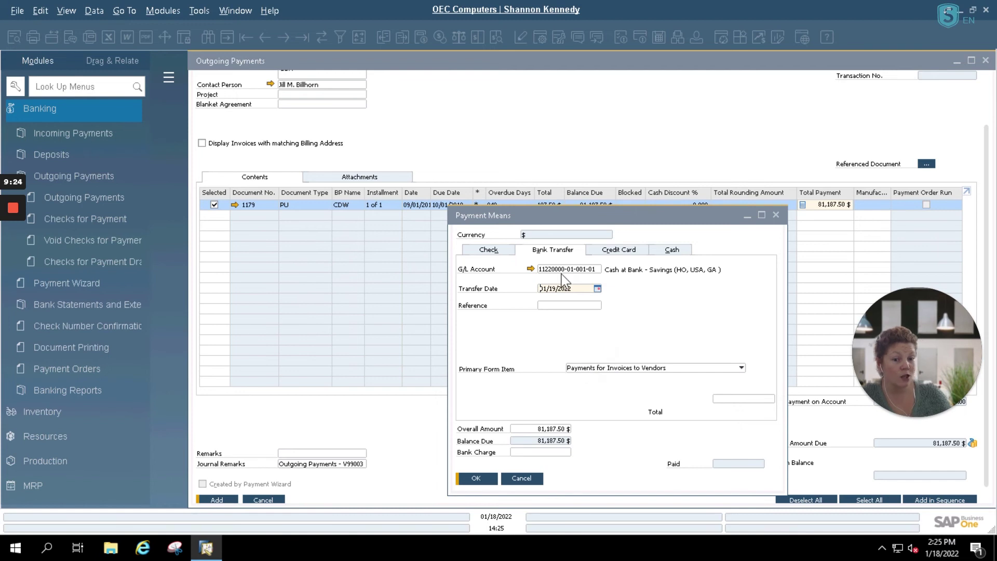
{"action": "left_click", "coordinate": [570, 306]}
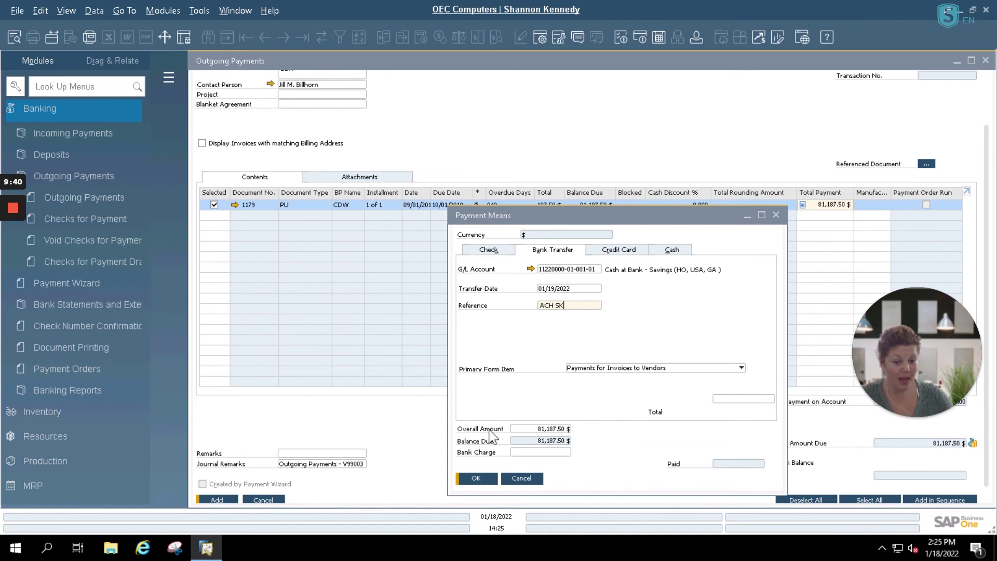
{"action": "left_click", "coordinate": [556, 450]}
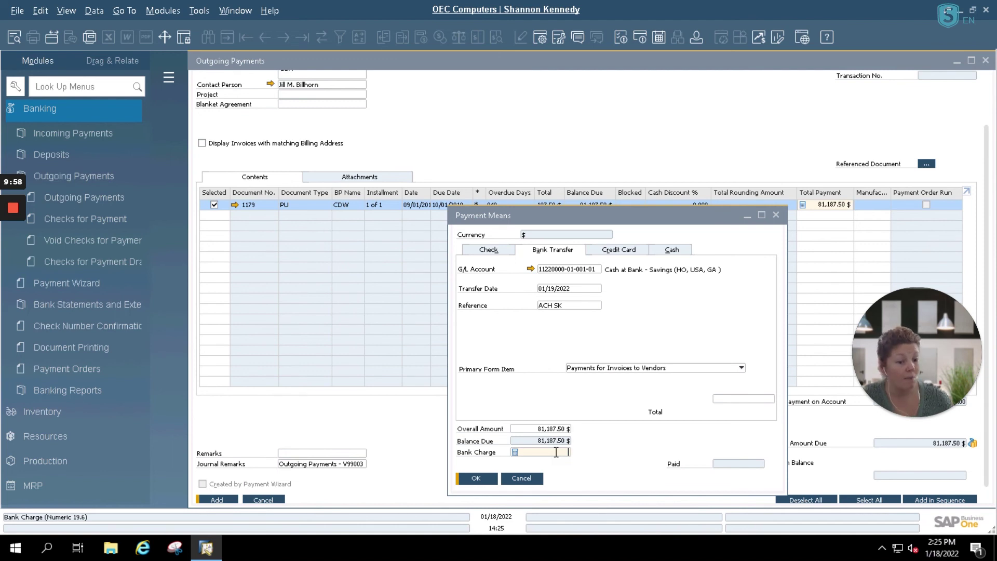
{"action": "left_click", "coordinate": [726, 400]}
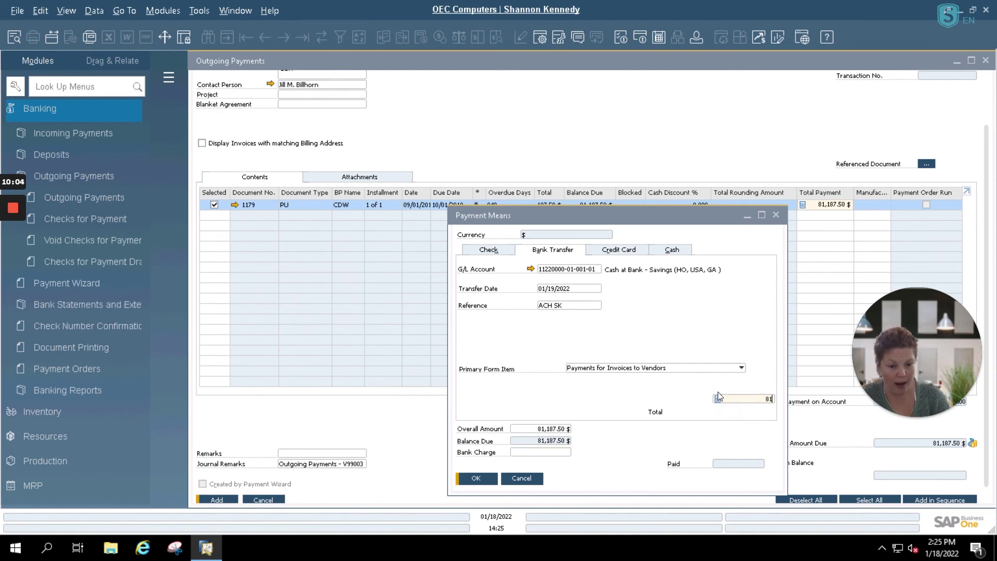
{"action": "type", "text": "81,187"}
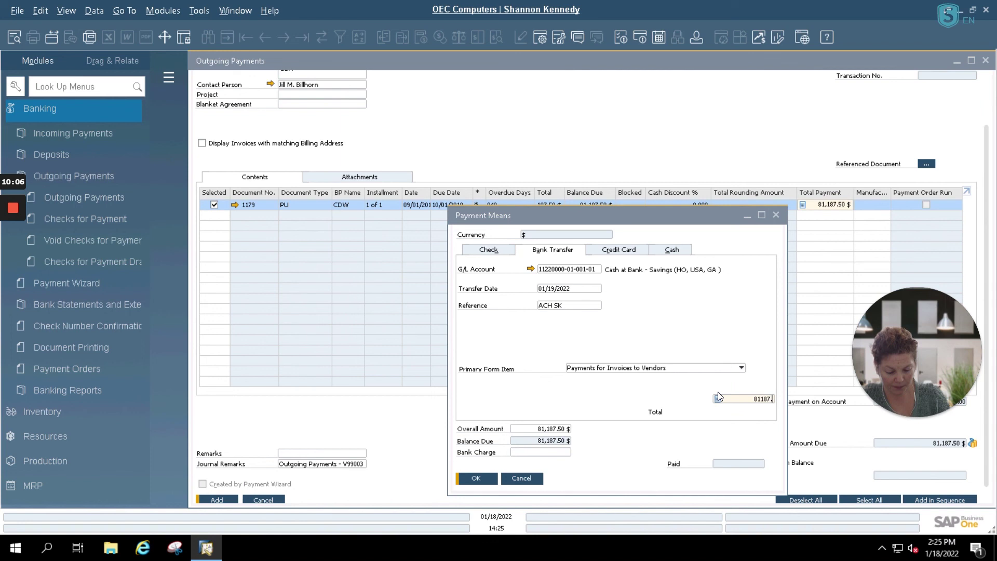
{"action": "type", "text": ".50 $"}
{"action": "key", "text": "Tab"}
Accept the bank transfer details and add the CDW outgoing payment, confirming the system message.
{"action": "left_click", "coordinate": [473, 477]}
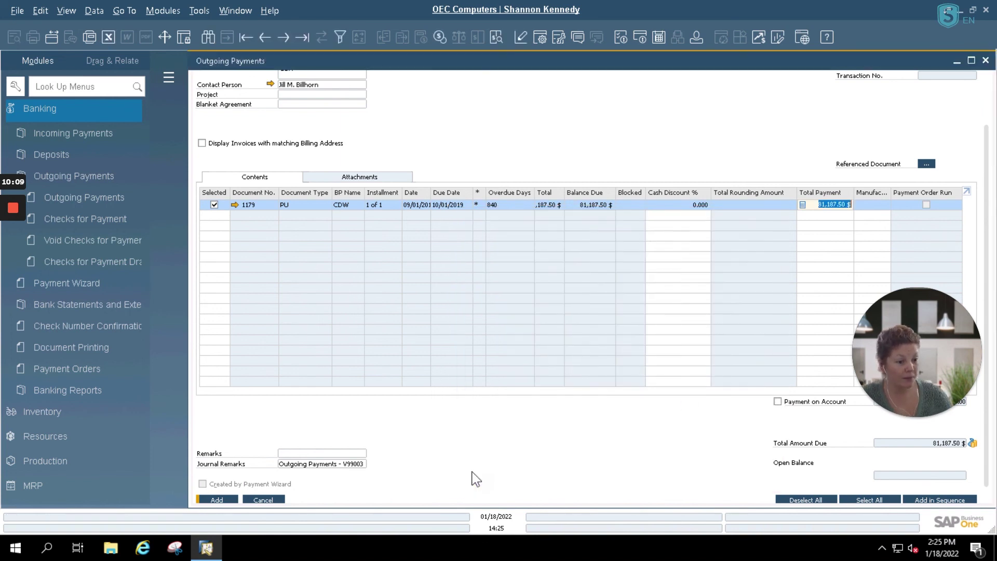
{"action": "left_click", "coordinate": [217, 500]}
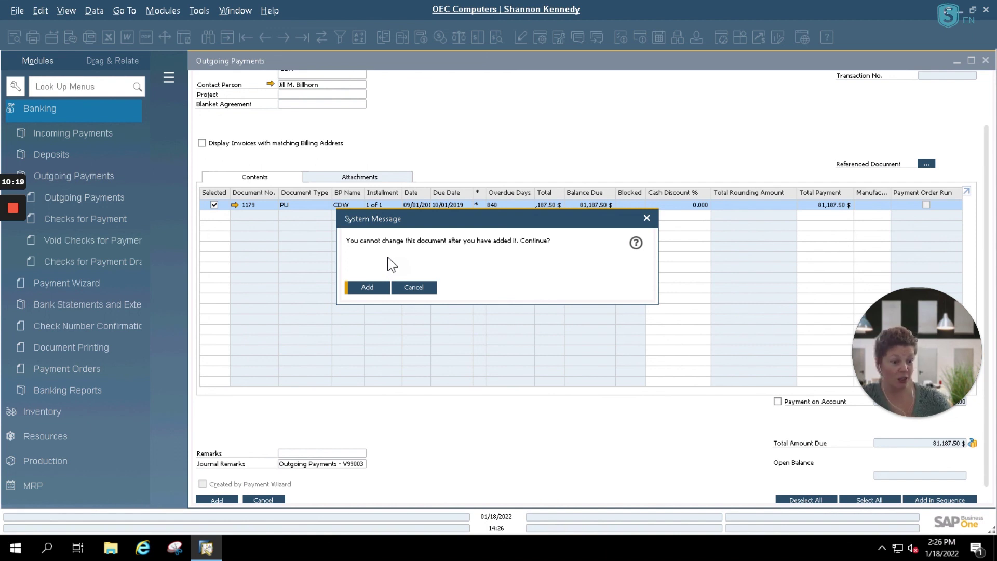
{"action": "left_click", "coordinate": [368, 288]}
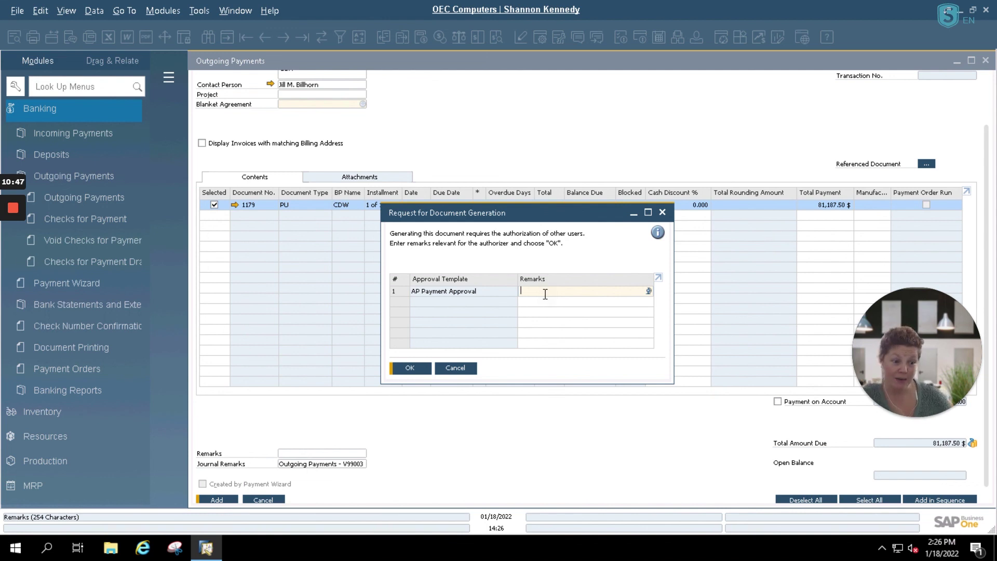
Send the CDW payment request for approval under the AP Payment Approval template.
{"action": "left_click", "coordinate": [415, 370]}
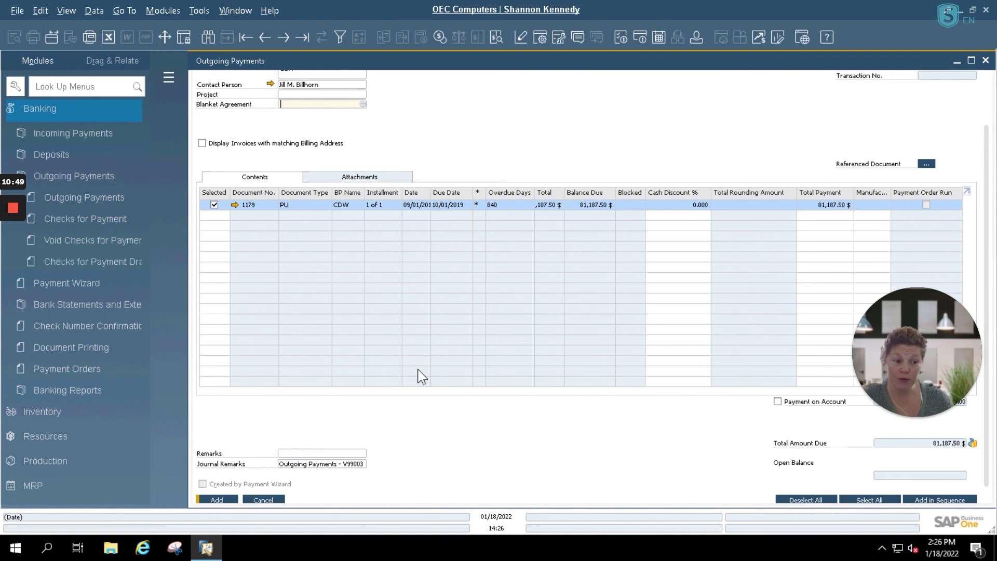